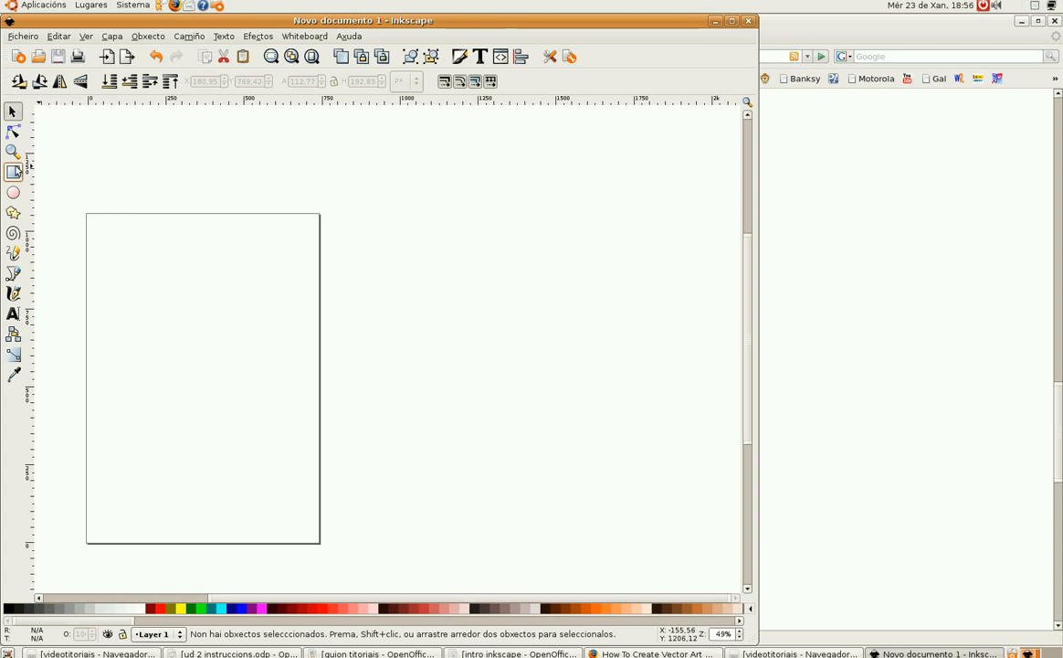
Step: Draw a circle about 204 px wide near the page's upper left with the Ellipse tool
{"action": "left_click", "coordinate": [14, 192]}
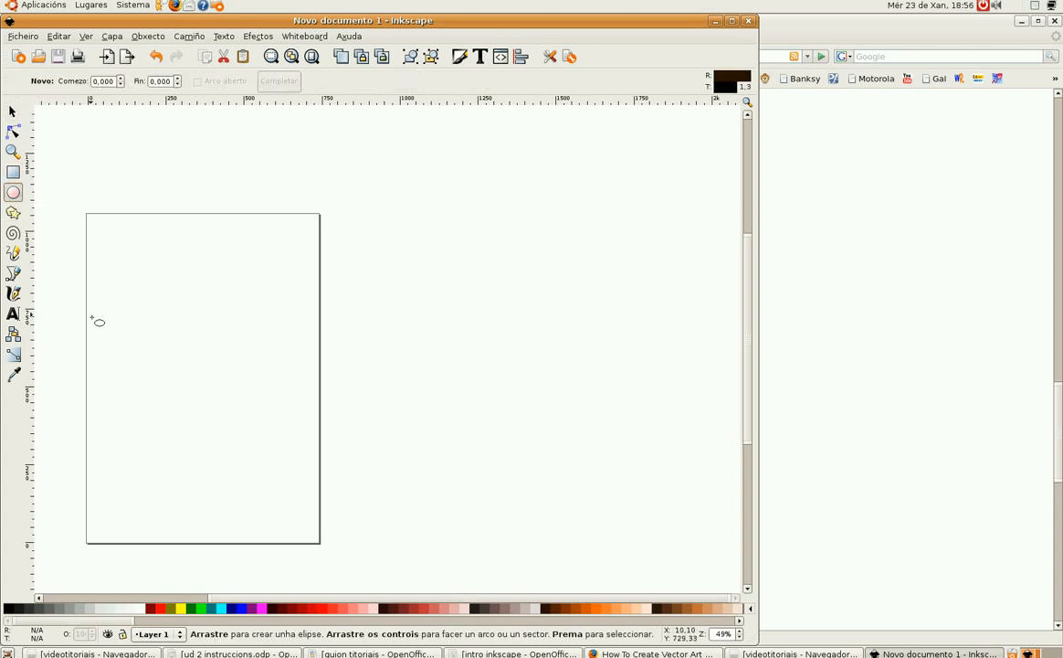
{"action": "left_click_drag", "start_coordinate": [113, 289], "coordinate": [181, 354]}
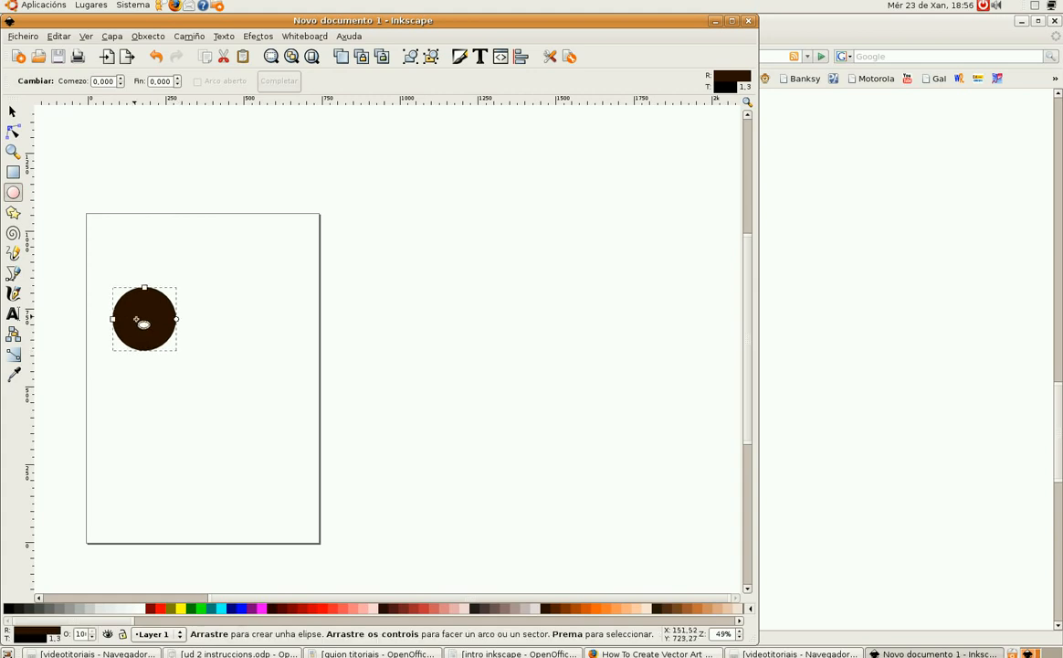
Step: Open Fill and Stroke for the circle and set its fill to orange
{"action": "right_click", "coordinate": [132, 317]}
{"action": "left_click", "coordinate": [207, 450]}
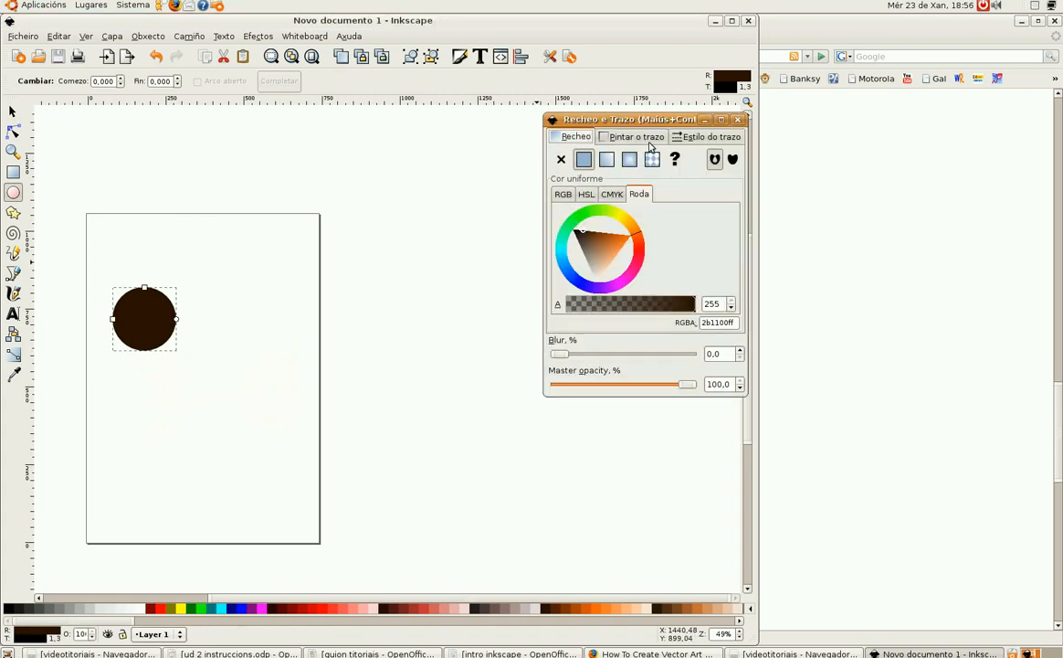
{"action": "left_click", "coordinate": [626, 241]}
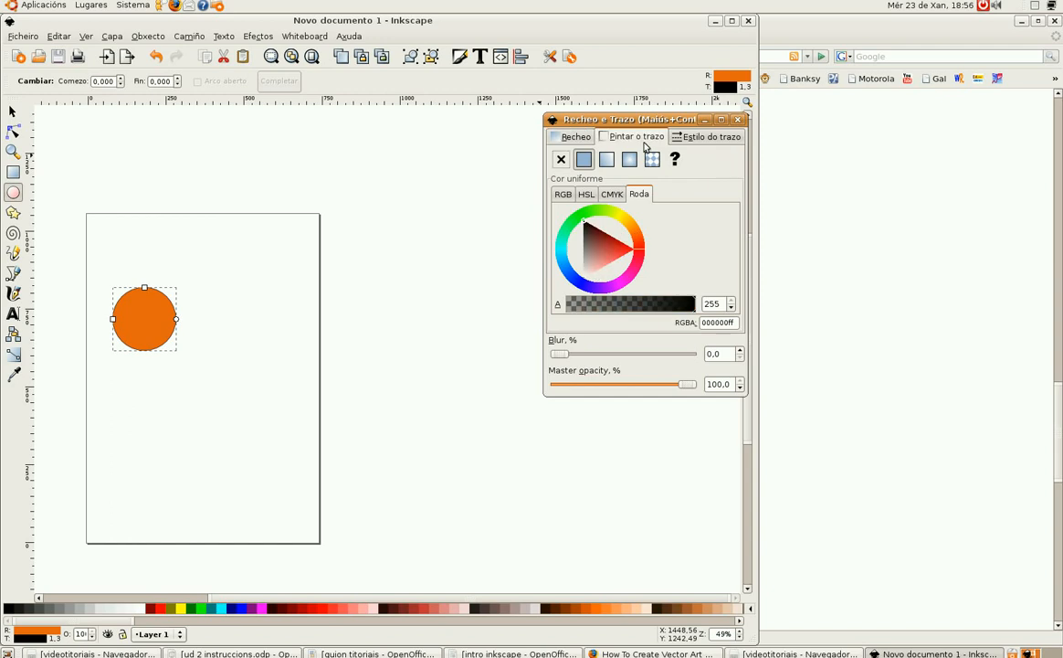
Step: Increase the circle's stroke width to 1.9 px and close the dialog
{"action": "left_click", "coordinate": [711, 137]}
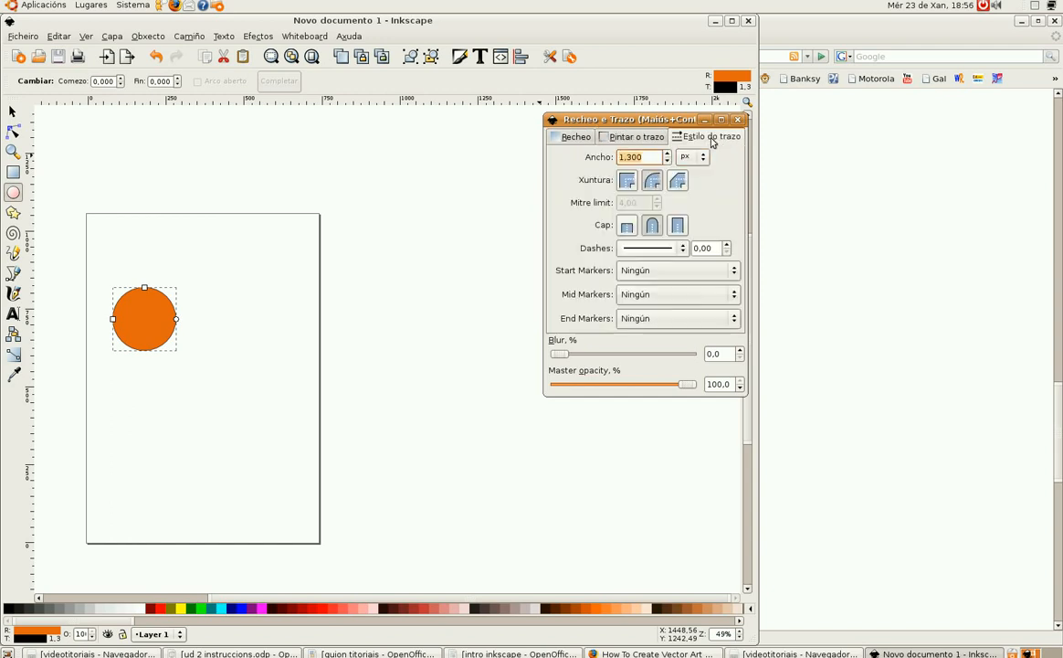
{"action": "left_click", "coordinate": [668, 155]}
{"action": "left_click", "coordinate": [667, 154]}
{"action": "left_click", "coordinate": [668, 154]}
{"action": "left_click", "coordinate": [737, 120]}
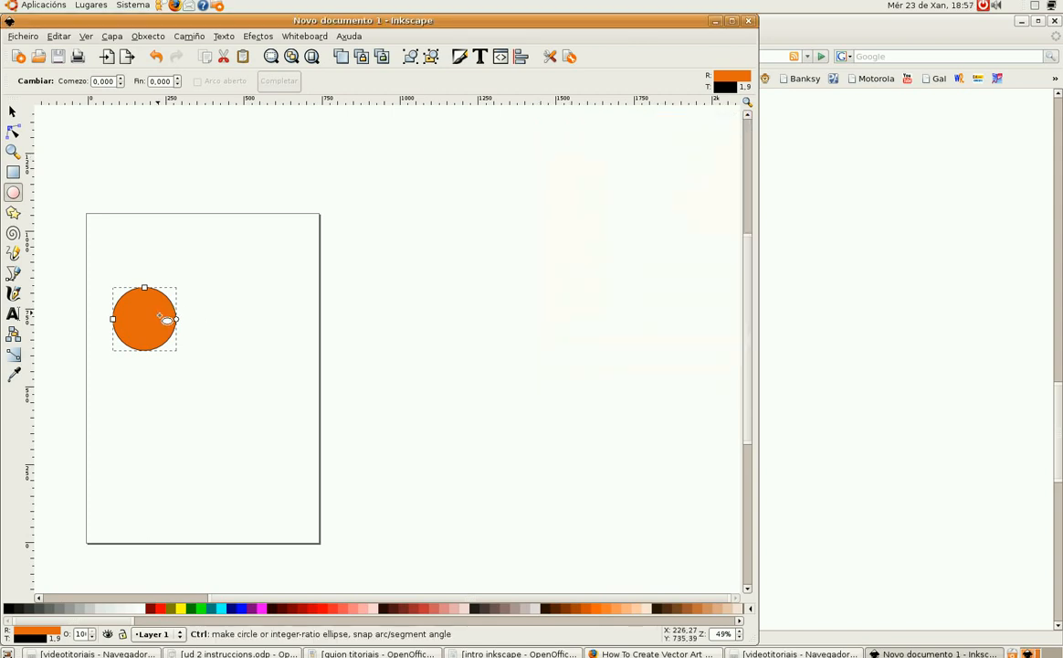
Step: Duplicate the circle and move the copy up and to the right
{"action": "left_click", "coordinate": [13, 112]}
{"action": "key", "text": "ctrl+d"}
{"action": "left_click_drag", "start_coordinate": [157, 327], "coordinate": [176, 286]}
Step: Duplicate the circle again and move this copy down and to the right
{"action": "left_click", "coordinate": [157, 337]}
{"action": "key", "text": "ctrl+d"}
{"action": "left_click_drag", "start_coordinate": [157, 337], "coordinate": [177, 376]}
Step: Fill the upper and lower circle copies green and nudge them slightly into place
{"action": "left_click", "coordinate": [178, 281]}
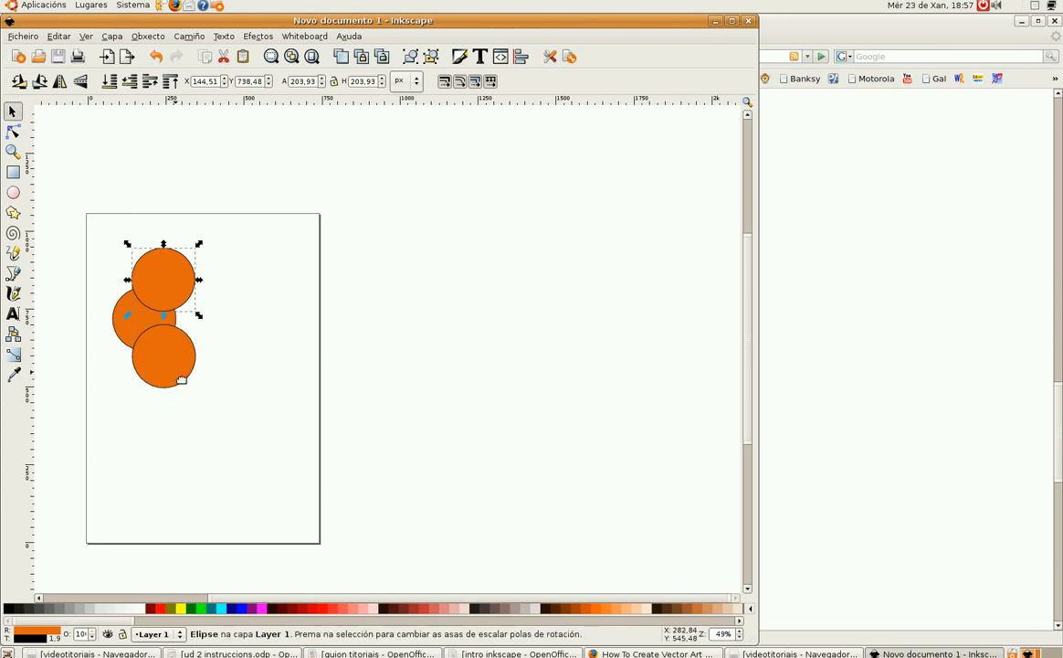
{"action": "left_click", "coordinate": [209, 608]}
{"action": "left_click", "coordinate": [165, 367]}
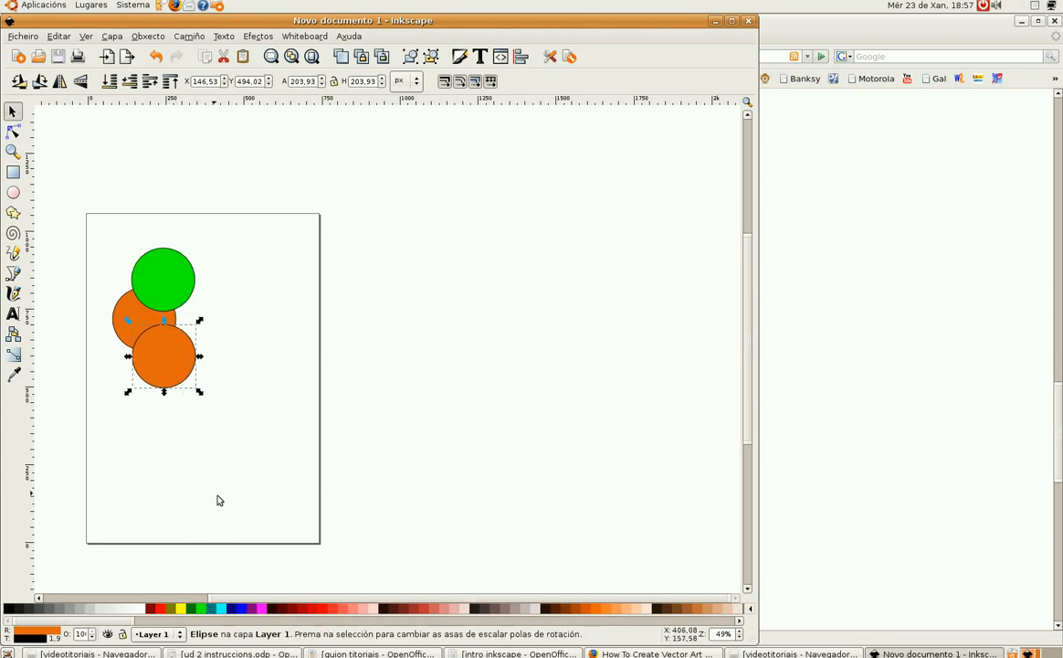
{"action": "left_click", "coordinate": [207, 611]}
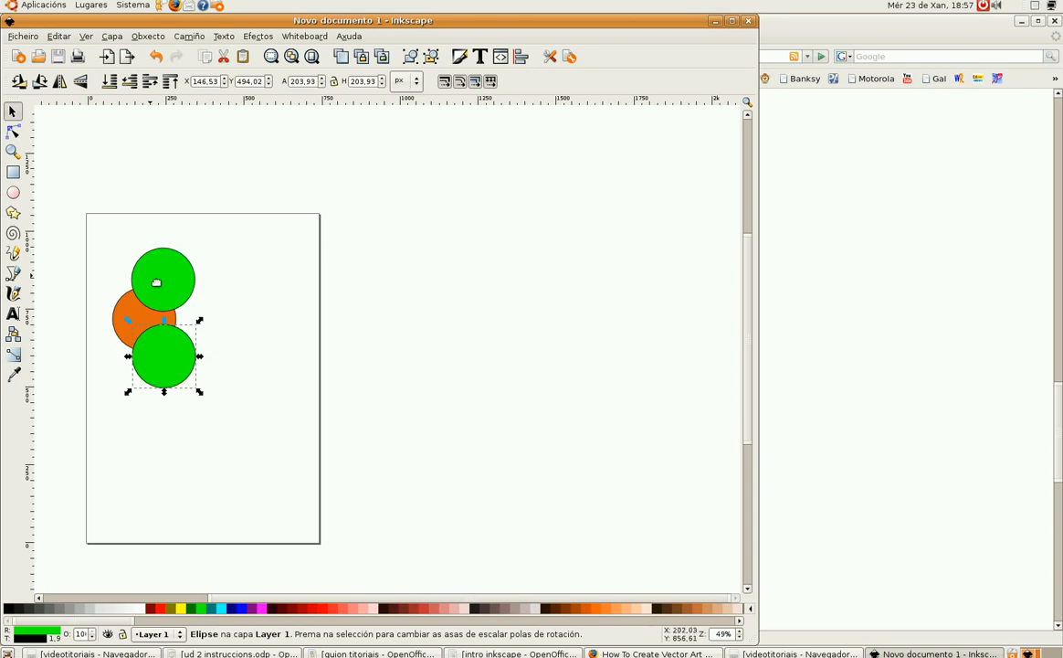
{"action": "left_click_drag", "start_coordinate": [156, 287], "coordinate": [163, 291]}
{"action": "left_click_drag", "start_coordinate": [164, 363], "coordinate": [158, 360]}
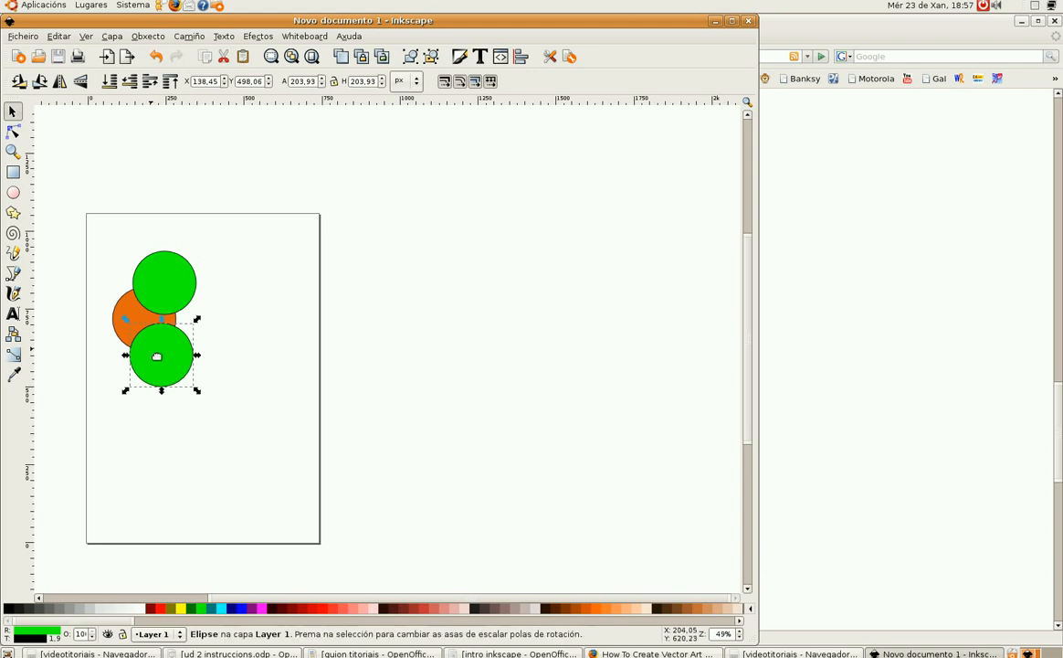
Step: Select the orange circle and lower green circle and subtract them with Path Difference
{"action": "left_click", "coordinate": [122, 320]}
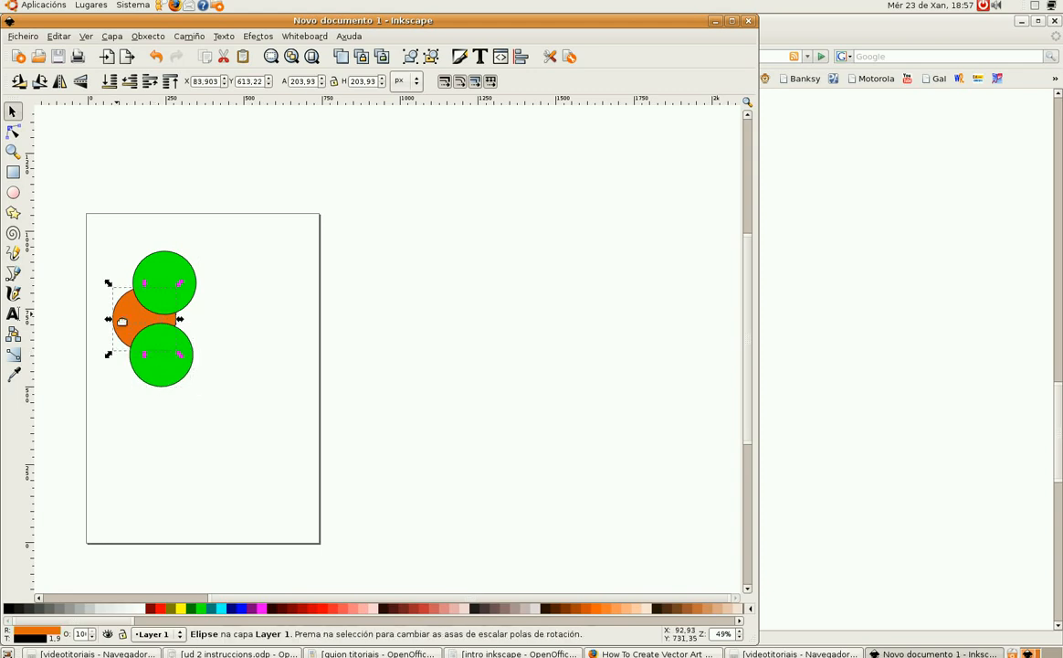
{"action": "left_click", "coordinate": [137, 369], "text": "shift"}
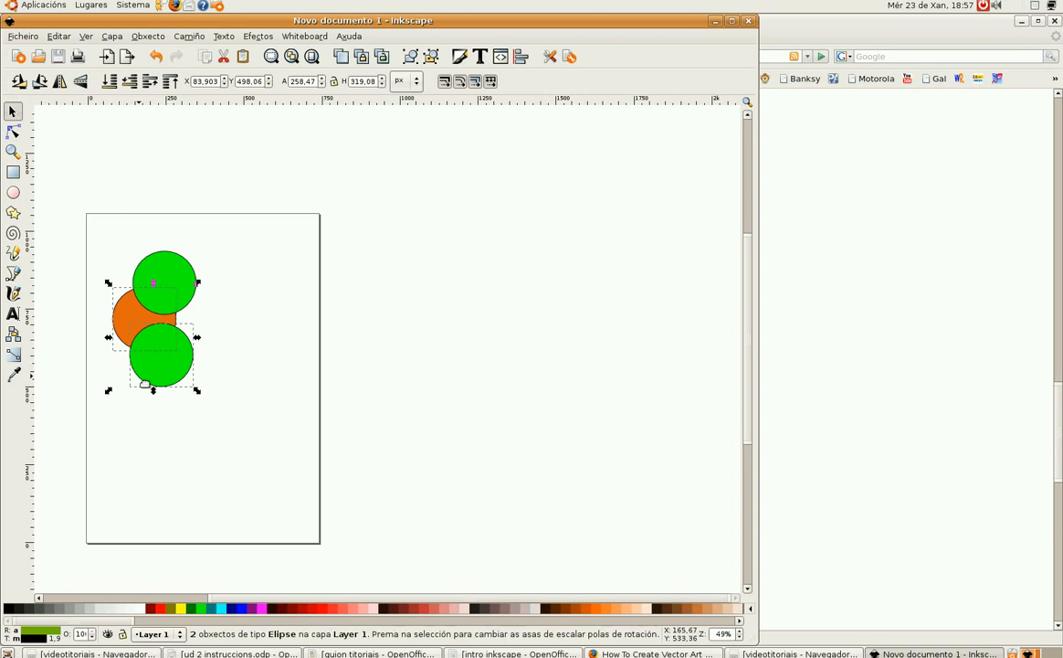
{"action": "left_click", "coordinate": [188, 36]}
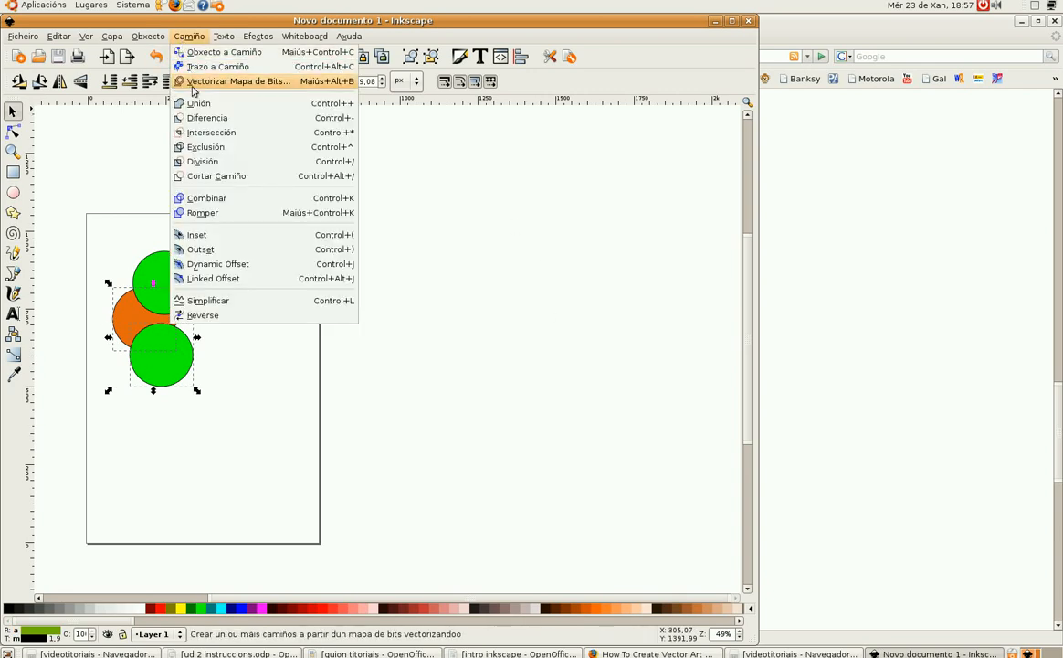
{"action": "left_click", "coordinate": [202, 121]}
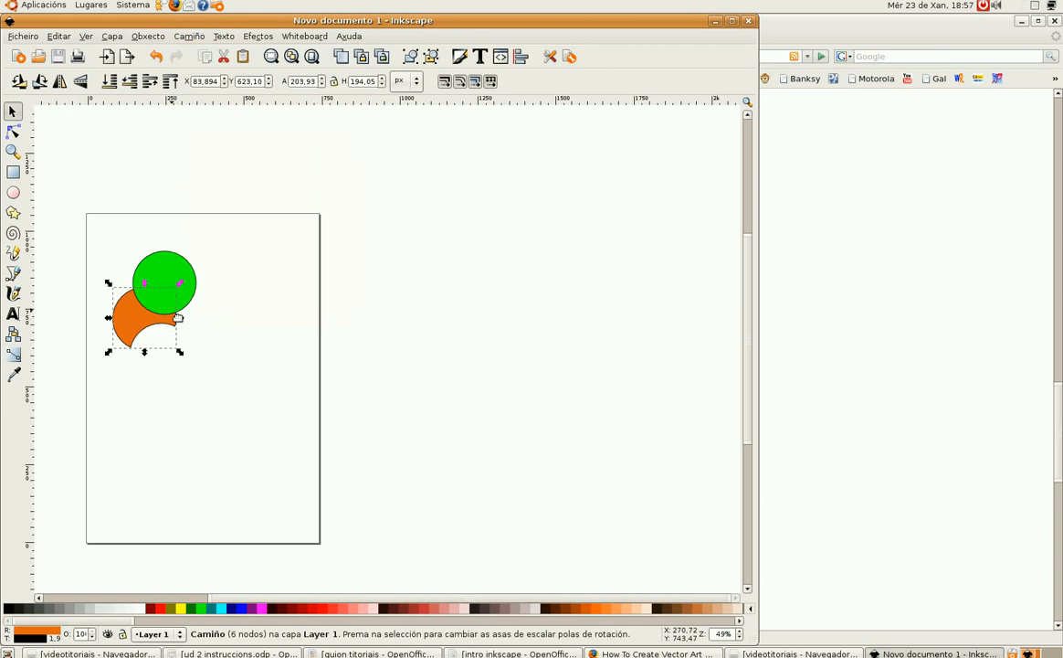
Step: Subtract the upper green circle from the orange shape with Difference and move the result up and right
{"action": "left_click", "coordinate": [156, 271], "text": "shift"}
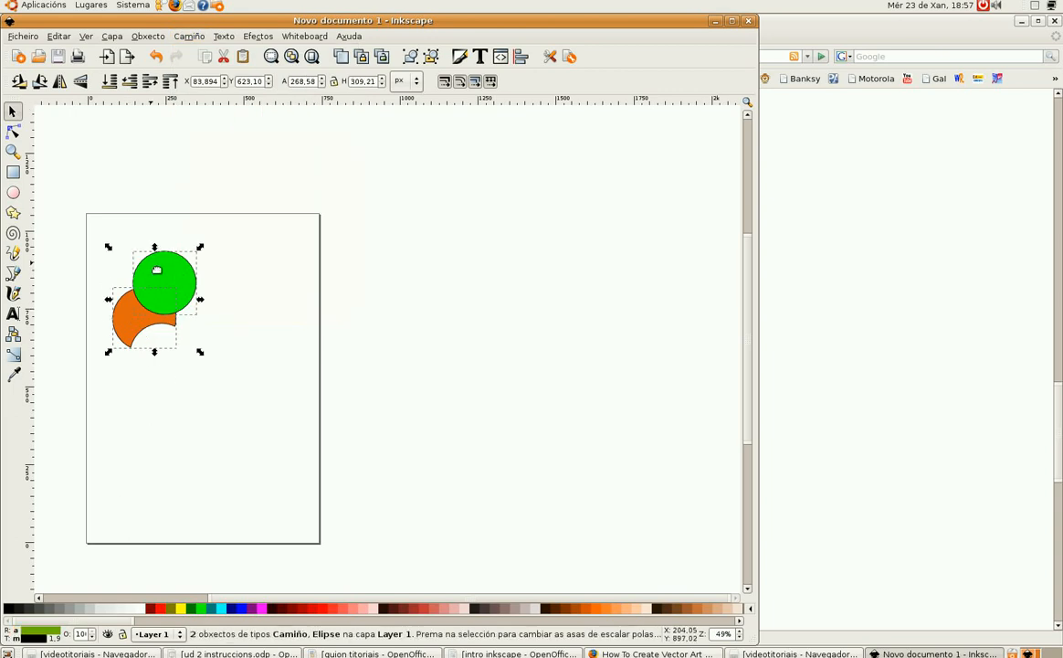
{"action": "left_click", "coordinate": [189, 36]}
{"action": "left_click", "coordinate": [207, 120]}
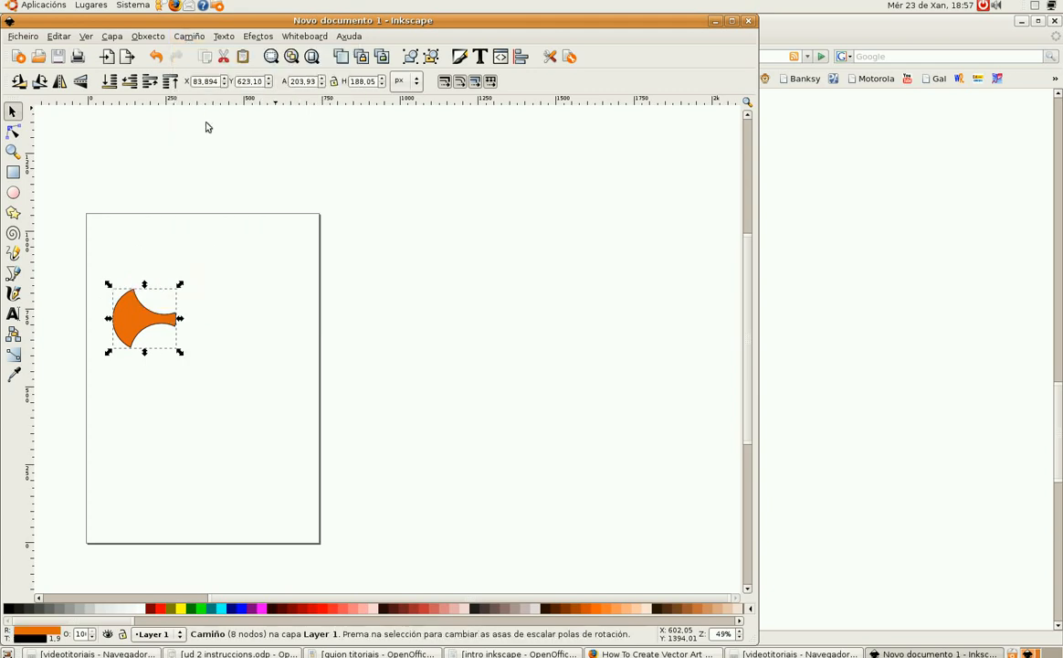
{"action": "left_click_drag", "start_coordinate": [133, 331], "coordinate": [169, 305]}
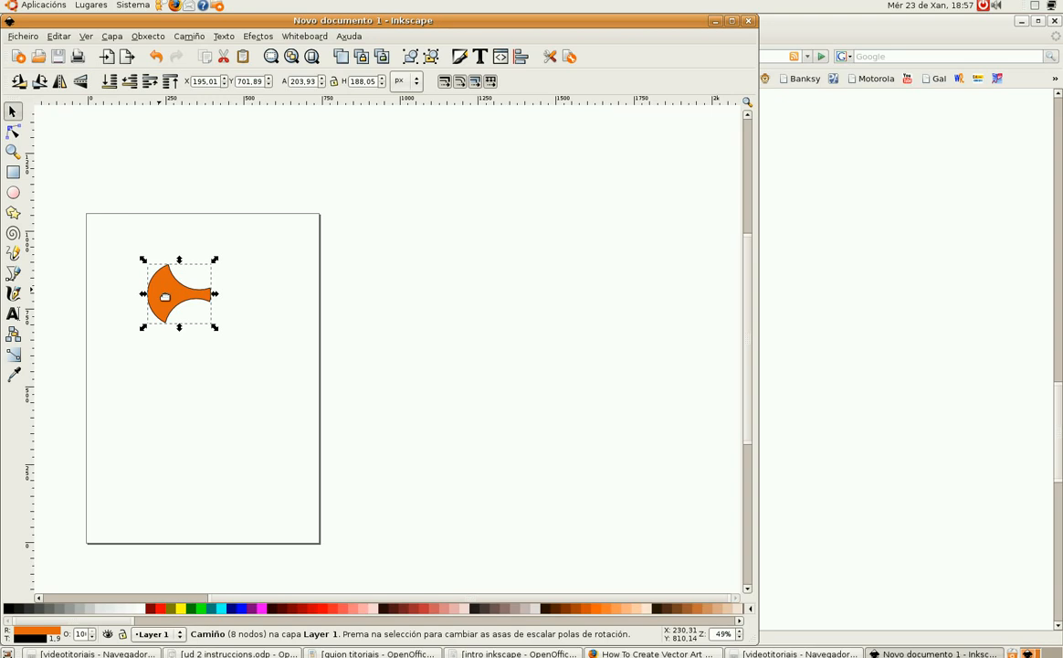
Step: Duplicate the shape and shrink the copy slightly from its top-left corner
{"action": "key", "text": "ctrl"}
{"action": "key", "text": "ctrl"}
{"action": "left_click_drag", "start_coordinate": [148, 264], "coordinate": [154, 268]}
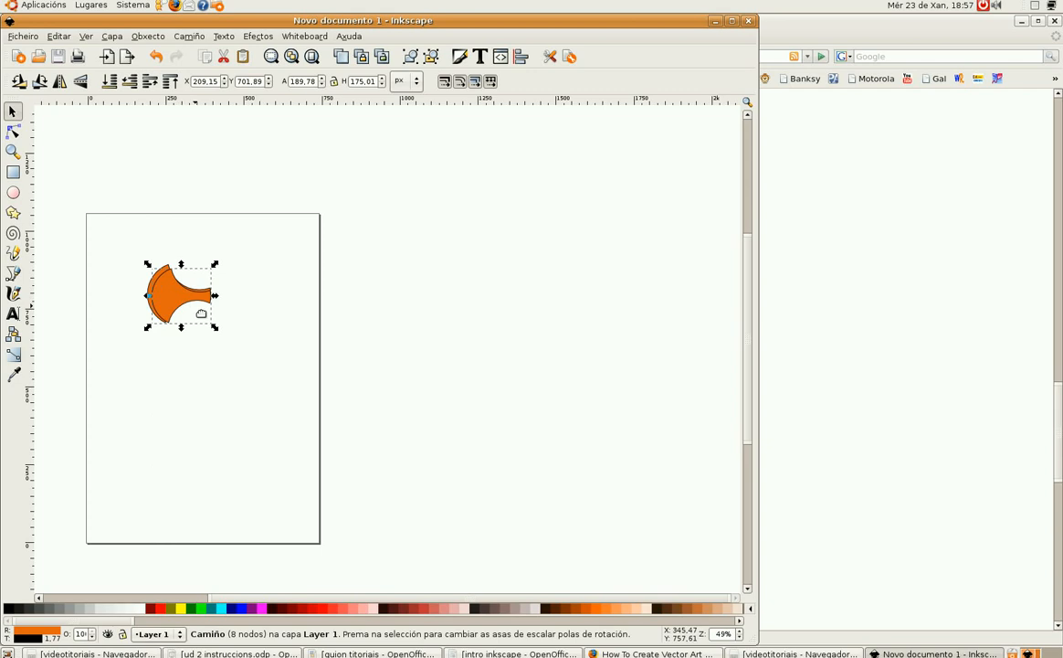
Step: Nudge the smaller copy slightly downward against the original shape
{"action": "scroll", "coordinate": [187, 301], "scroll_direction": "up", "scroll_amount": 4}
{"action": "left_click_drag", "start_coordinate": [147, 254], "coordinate": [252, 310]}
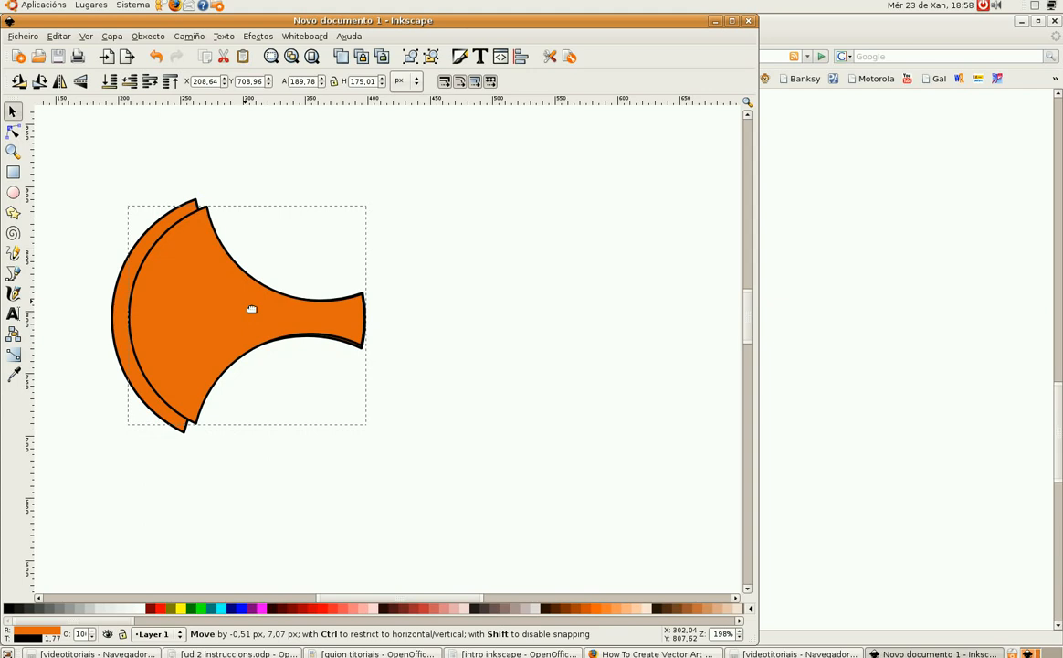
{"action": "left_click_drag", "start_coordinate": [251, 308], "coordinate": [251, 309]}
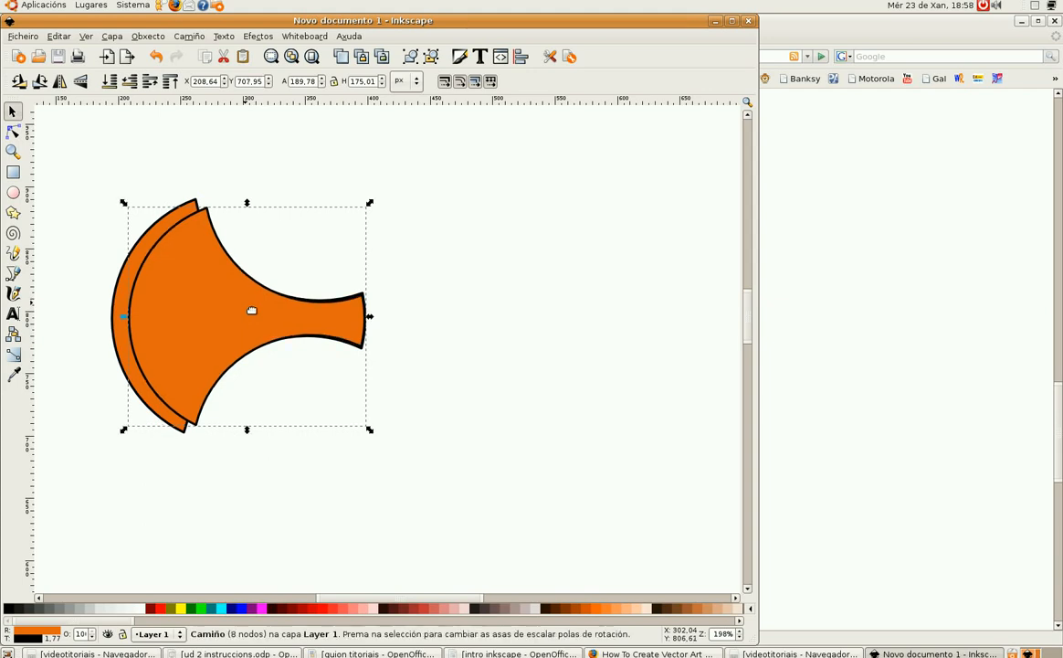
Step: With the node tool, adjust the copy's lower and left nodes to line up with the original outline
{"action": "left_click", "coordinate": [13, 130]}
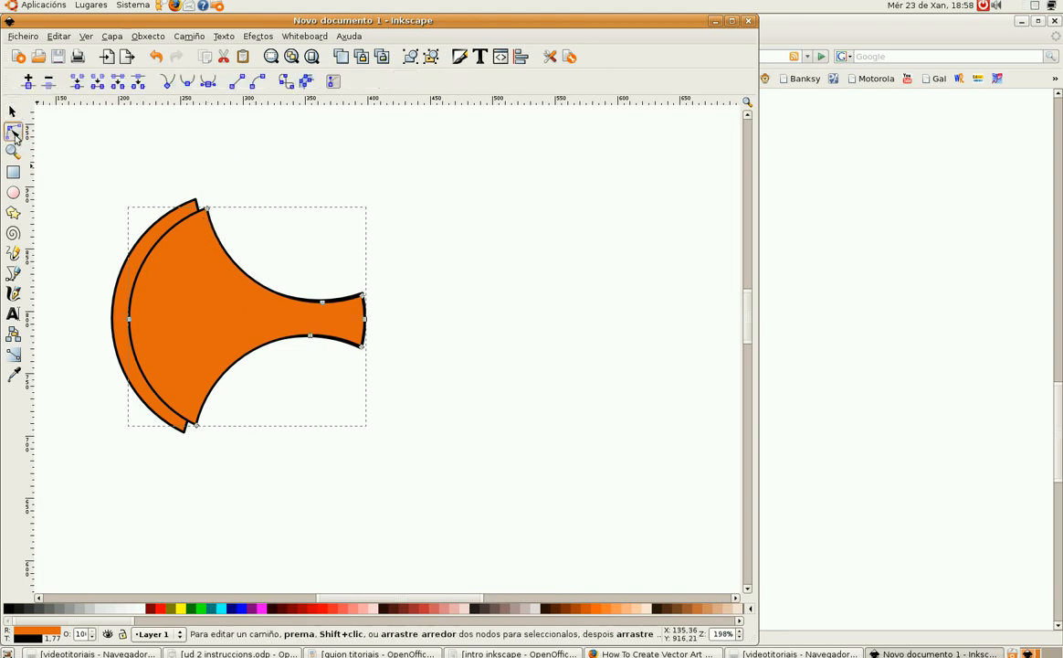
{"action": "left_click", "coordinate": [205, 214]}
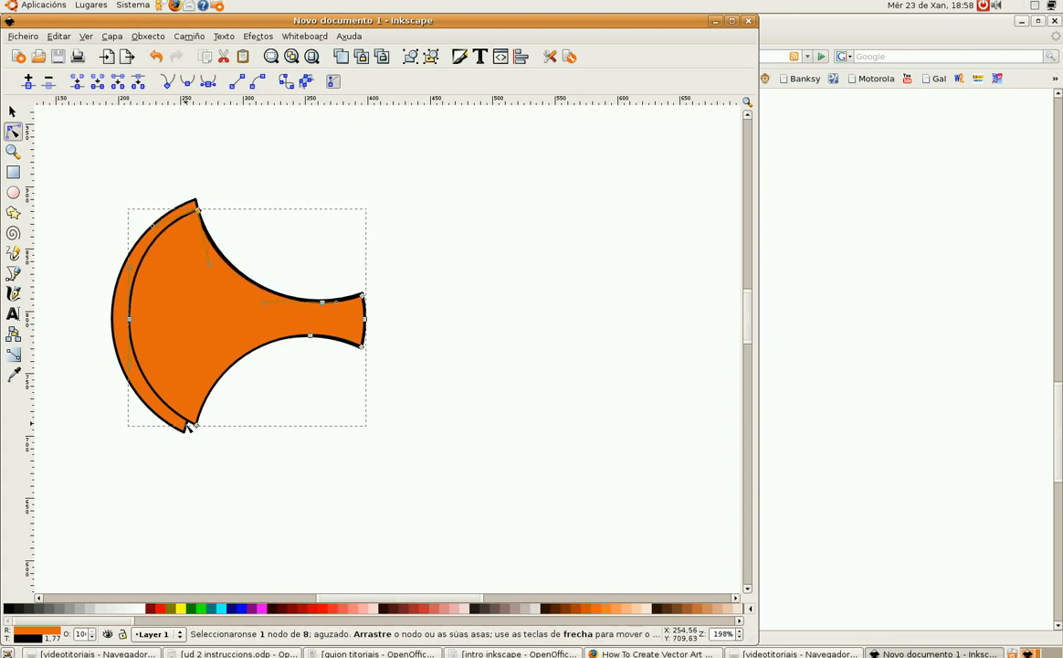
{"action": "left_click_drag", "start_coordinate": [197, 427], "coordinate": [190, 423]}
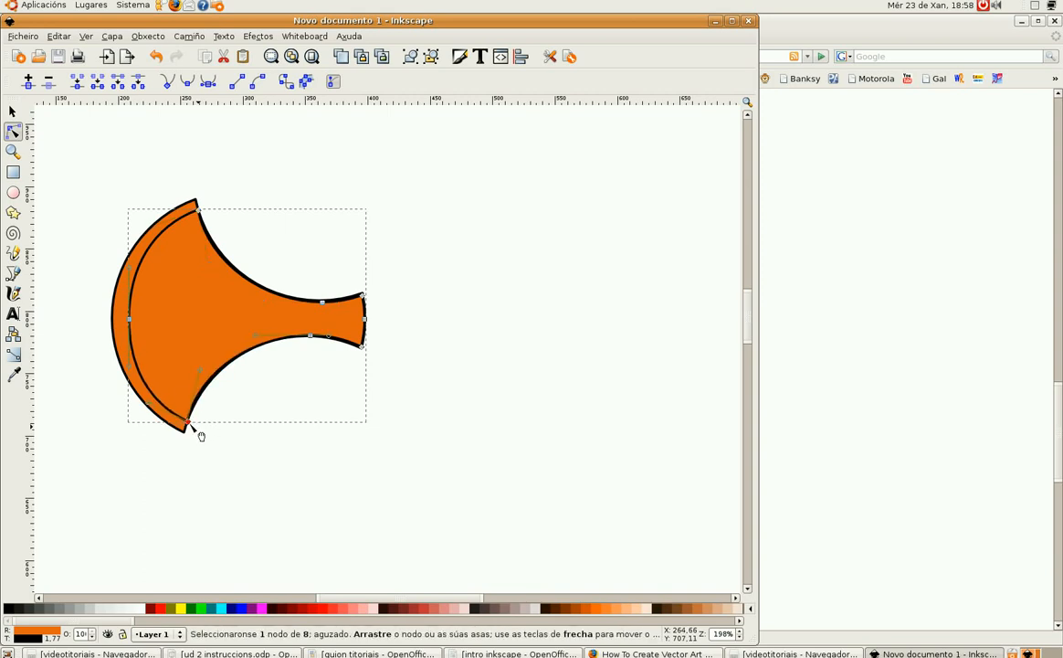
{"action": "left_click", "coordinate": [131, 321]}
{"action": "left_click_drag", "start_coordinate": [129, 322], "coordinate": [125, 321]}
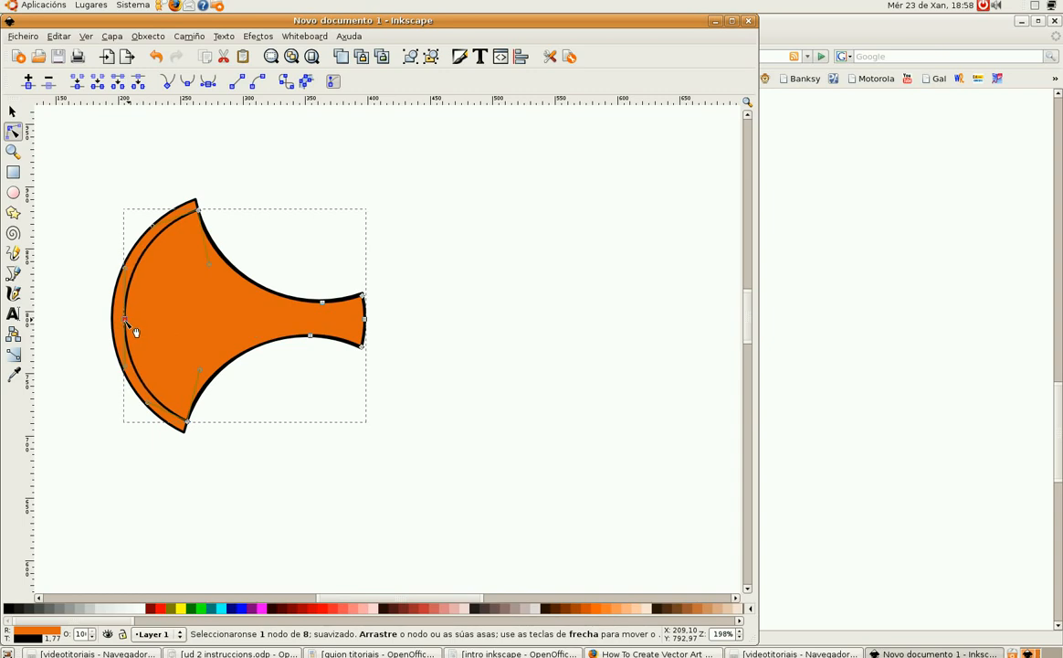
{"action": "scroll", "coordinate": [251, 413], "scroll_direction": "up", "scroll_amount": 2, "text": "ctrl"}
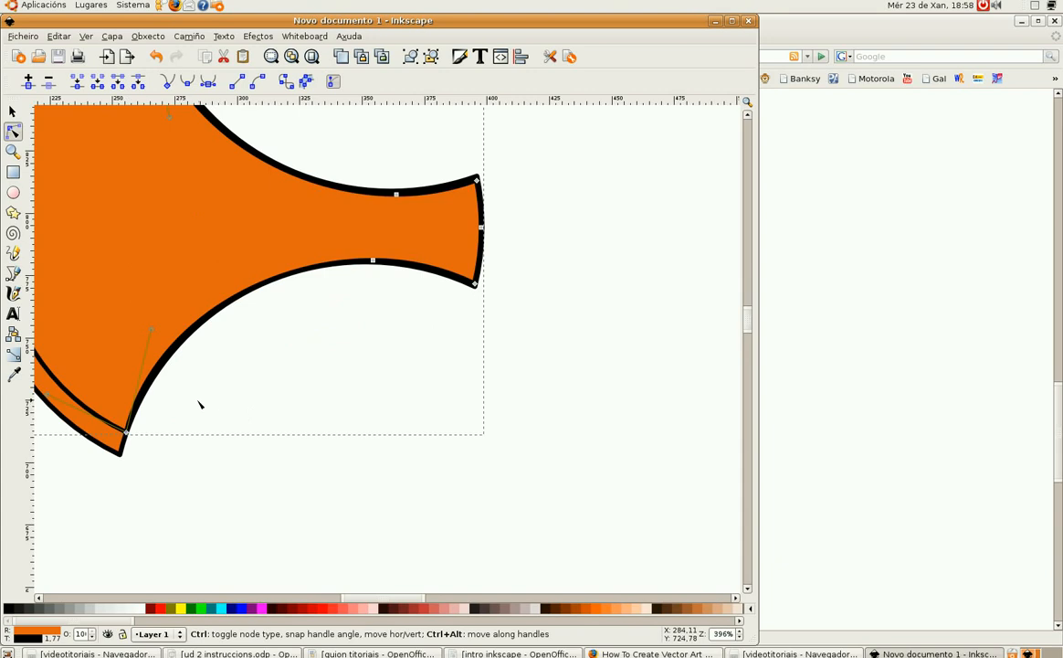
{"action": "left_click_drag", "start_coordinate": [181, 184], "coordinate": [298, 393]}
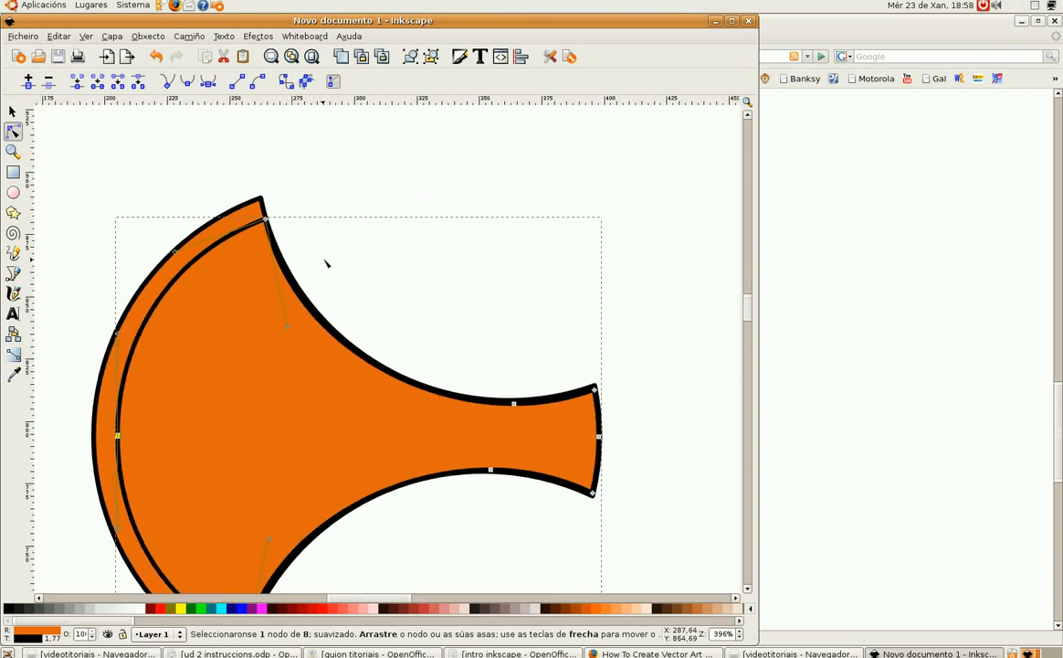
{"action": "scroll", "coordinate": [327, 262], "scroll_direction": "down", "scroll_amount": 3}
{"action": "scroll", "coordinate": [350, 234], "scroll_direction": "down", "scroll_amount": 2, "text": "ctrl"}
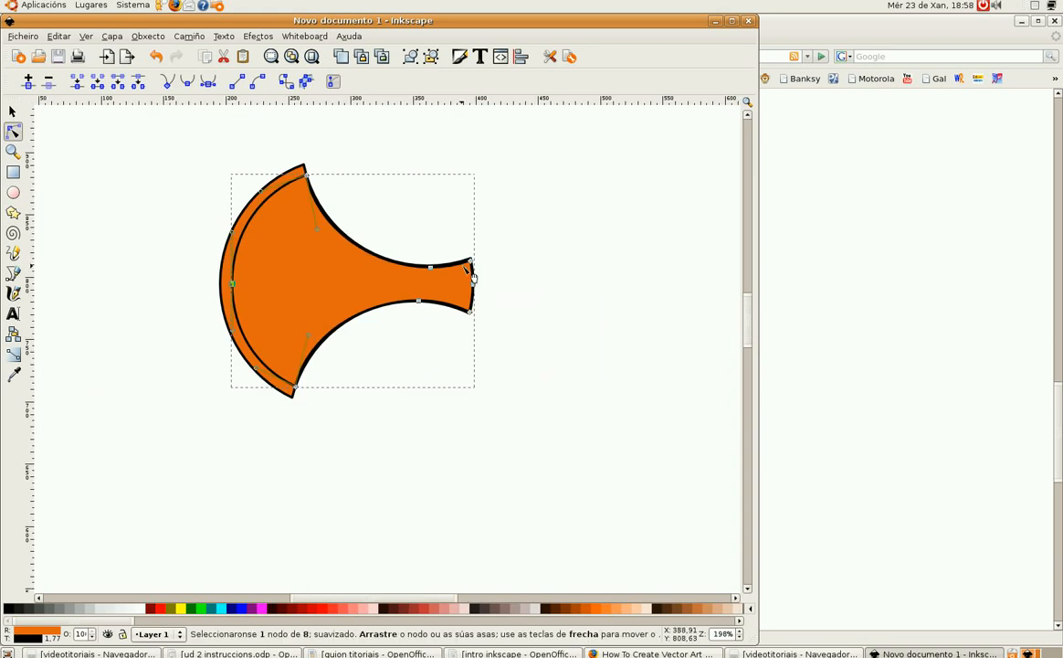
Step: Select the rear shape and fill it with 50% Gray
{"action": "left_click", "coordinate": [13, 111]}
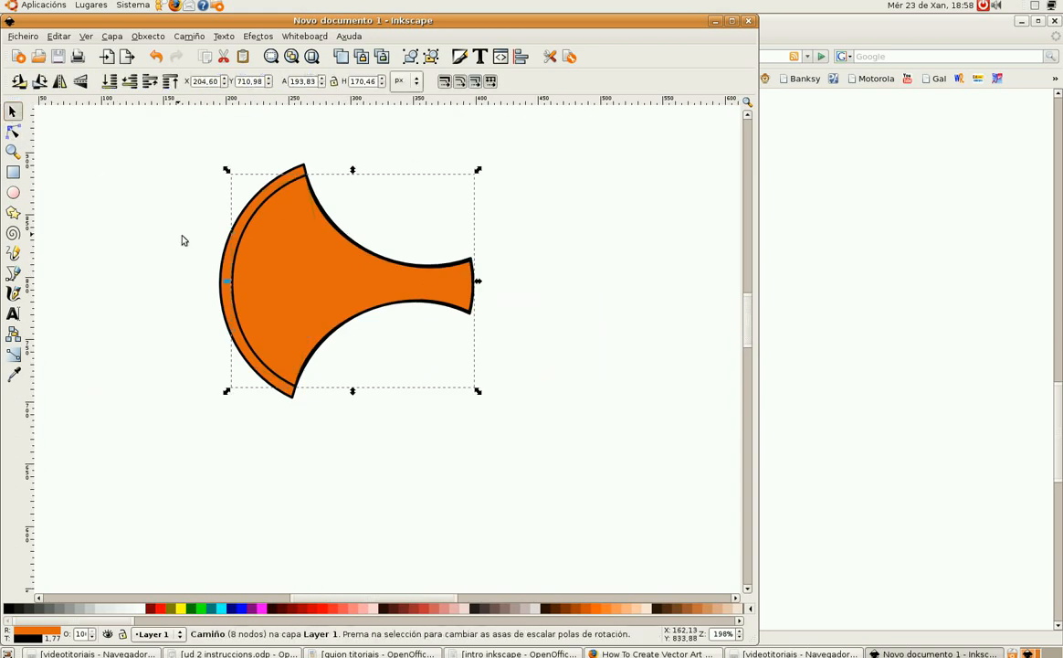
{"action": "left_click", "coordinate": [225, 300]}
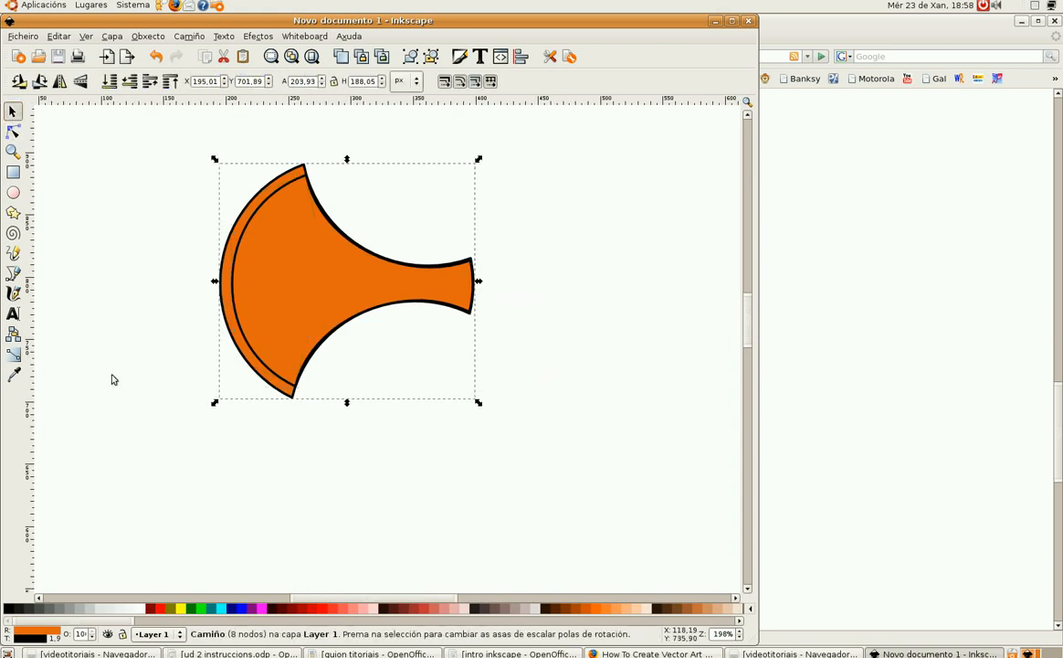
{"action": "left_click", "coordinate": [64, 608]}
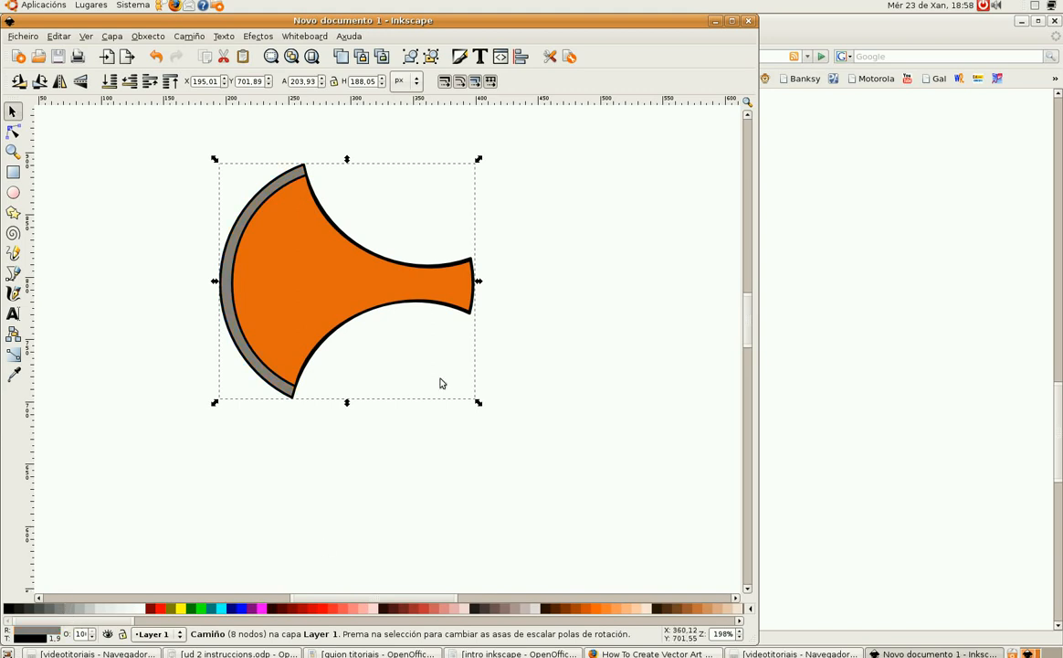
Step: Select the front shape and fill it with dark gray 333333
{"action": "left_click", "coordinate": [282, 268]}
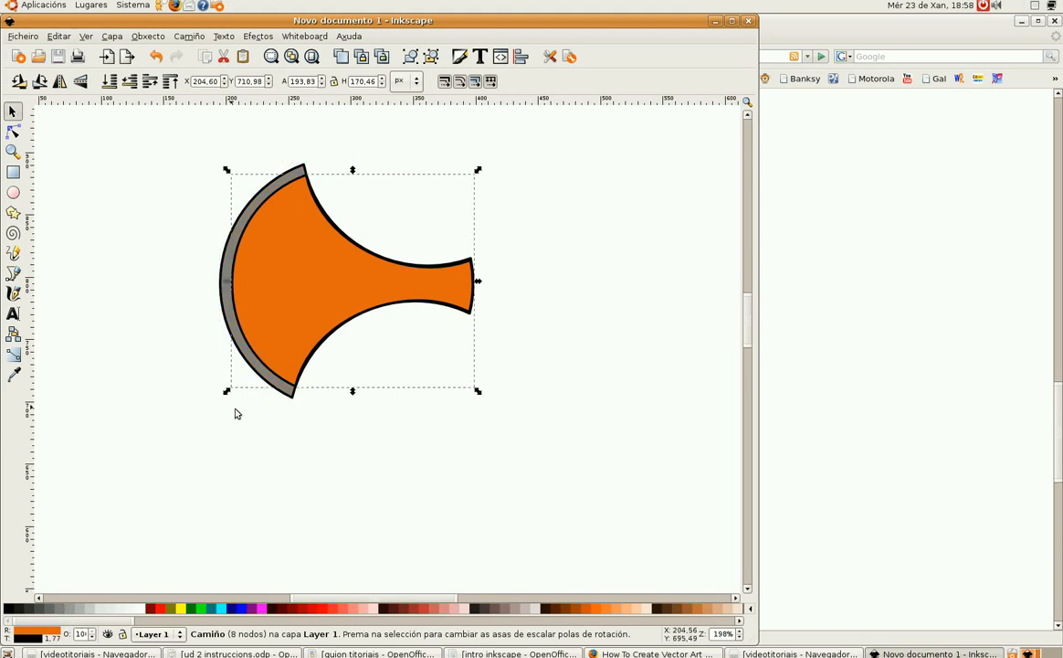
{"action": "left_click", "coordinate": [53, 610]}
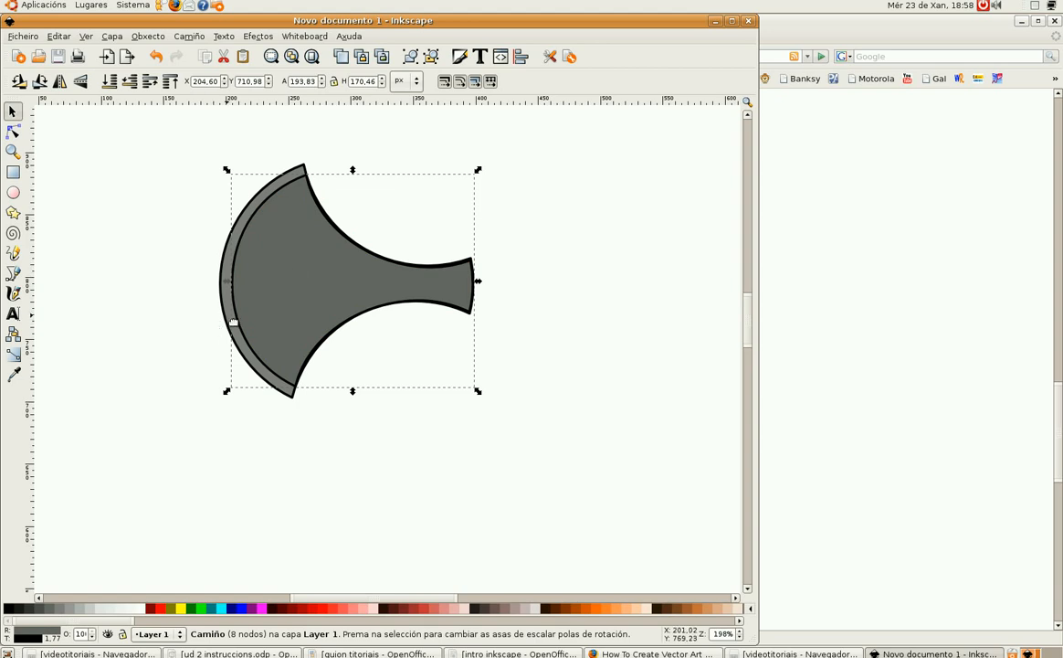
{"action": "left_click", "coordinate": [249, 253]}
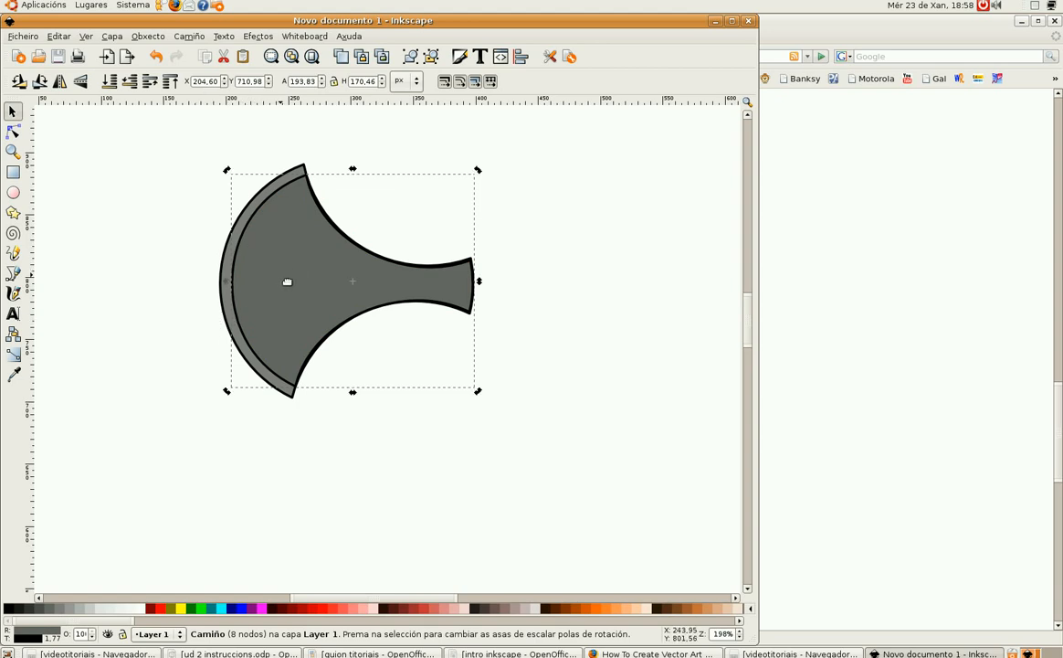
{"action": "key", "text": "ctrl"}
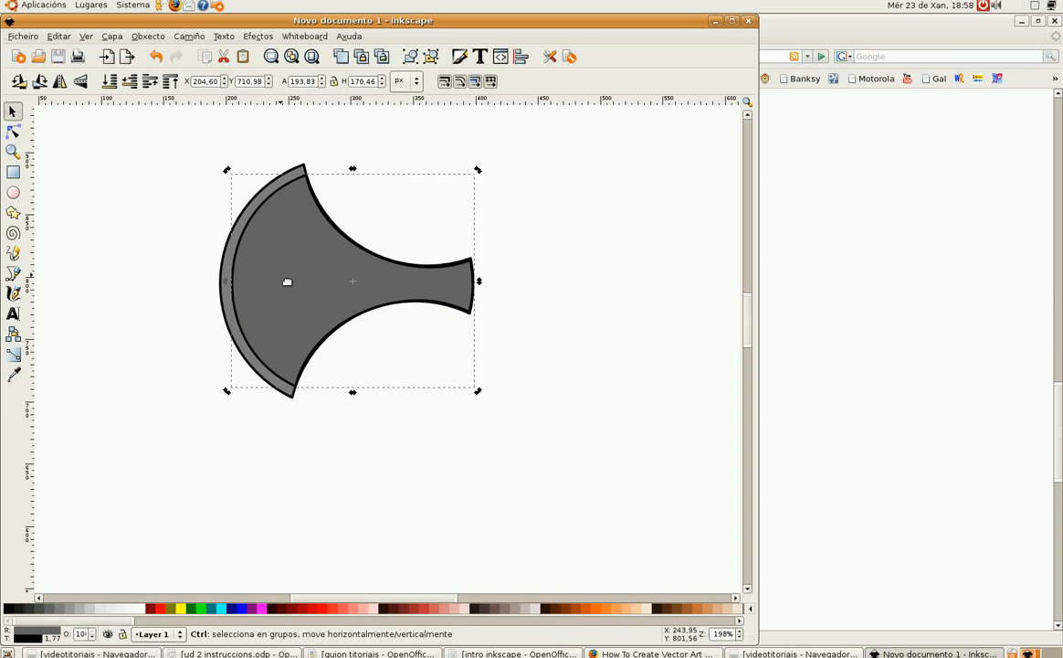
{"action": "left_click", "coordinate": [34, 610]}
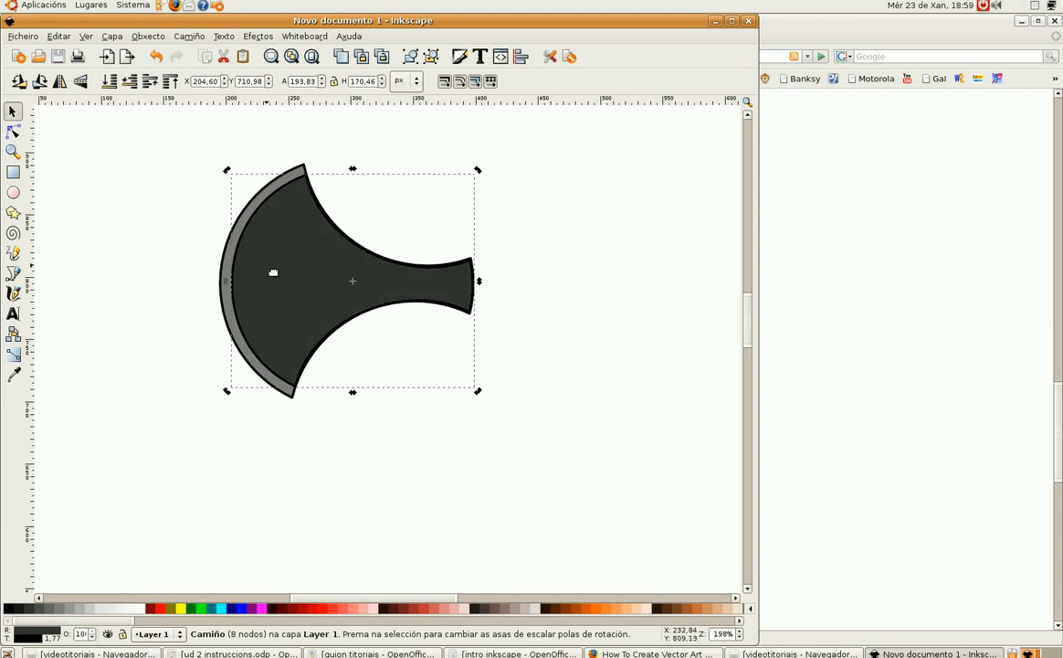
Step: Open Fill and Stroke for the dark front shape and switch its fill to a linear gradient
{"action": "right_click", "coordinate": [245, 242]}
{"action": "left_click", "coordinate": [315, 402]}
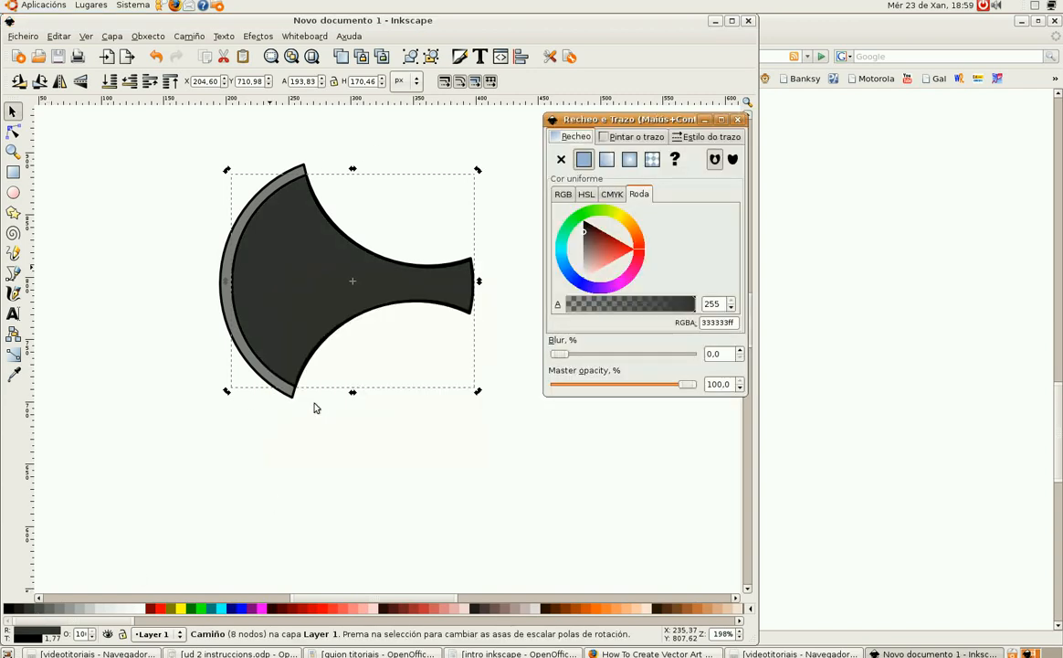
{"action": "left_click", "coordinate": [608, 160]}
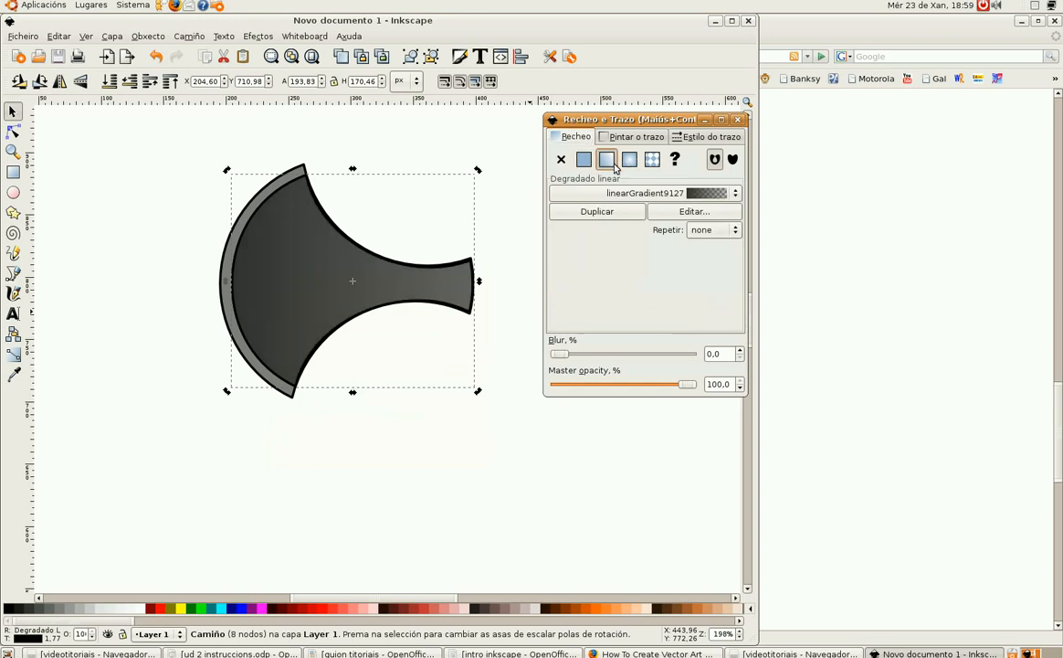
Step: With the Gradient tool, reposition the gradient handles so it runs from the blade's left side to its middle
{"action": "left_click", "coordinate": [13, 353]}
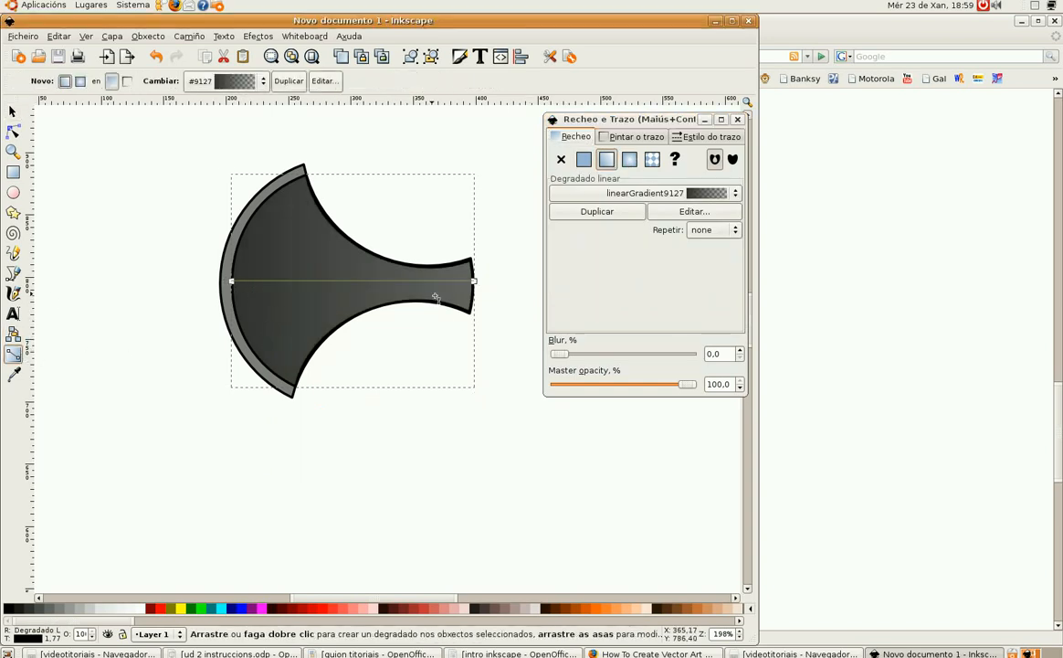
{"action": "left_click_drag", "start_coordinate": [474, 284], "coordinate": [352, 282]}
{"action": "left_click_drag", "start_coordinate": [236, 276], "coordinate": [341, 280]}
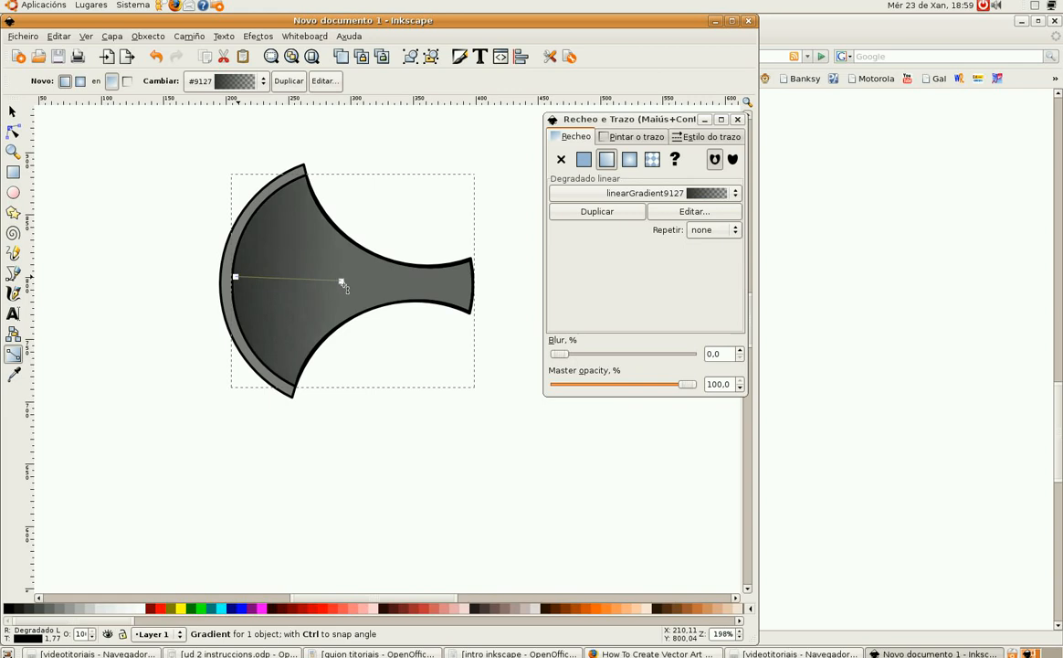
{"action": "left_click_drag", "start_coordinate": [249, 264], "coordinate": [281, 270]}
{"action": "left_click", "coordinate": [281, 269]}
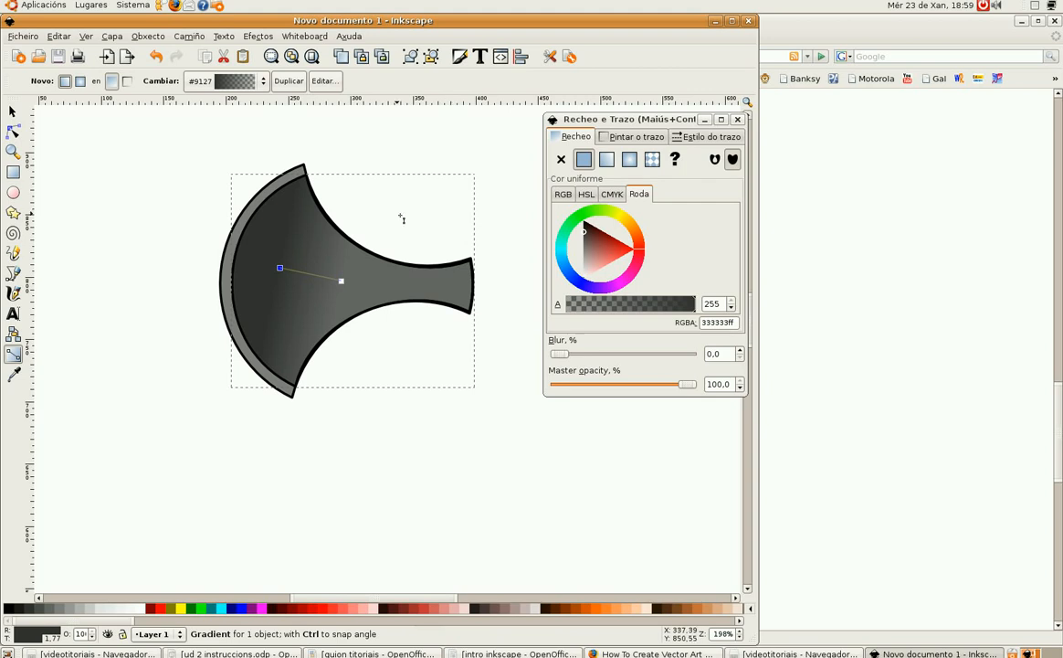
{"action": "mouse_move", "coordinate": [279, 268]}
{"action": "left_mouse_down"}
{"action": "mouse_move", "coordinate": [309, 304]}
{"action": "mouse_move", "coordinate": [384, 297]}
{"action": "mouse_move", "coordinate": [391, 284]}
{"action": "mouse_move", "coordinate": [266, 274]}
{"action": "left_mouse_up"}
{"action": "left_click_drag", "start_coordinate": [390, 288], "coordinate": [357, 287]}
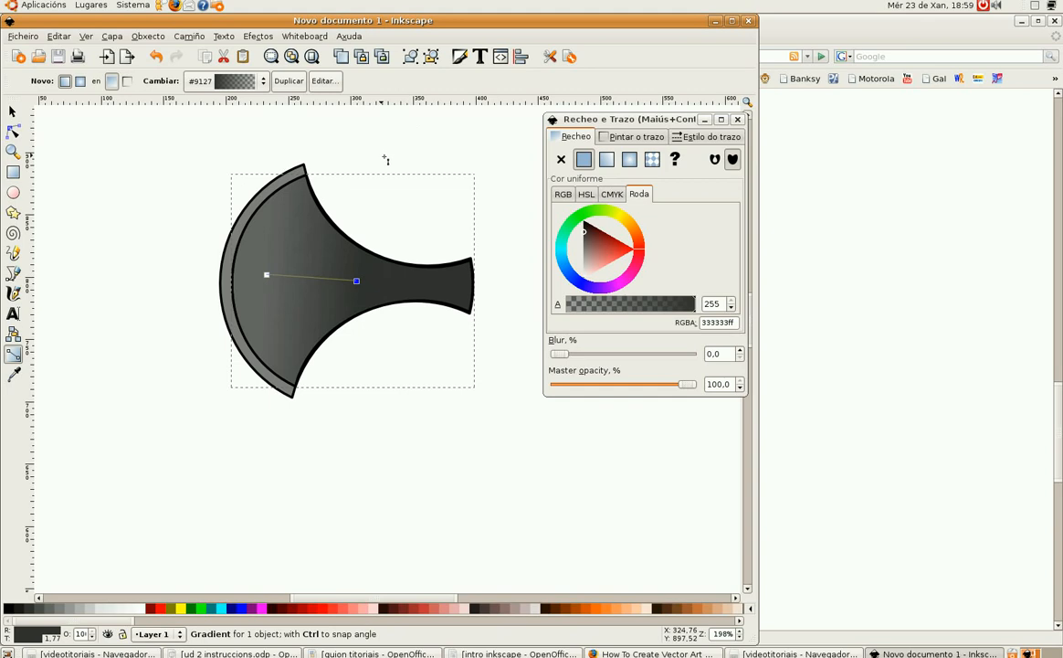
Step: Draw a tall narrow rectangle about 43 × 337 px beside the axe head and fill it brown 784421
{"action": "key", "text": "F1"}
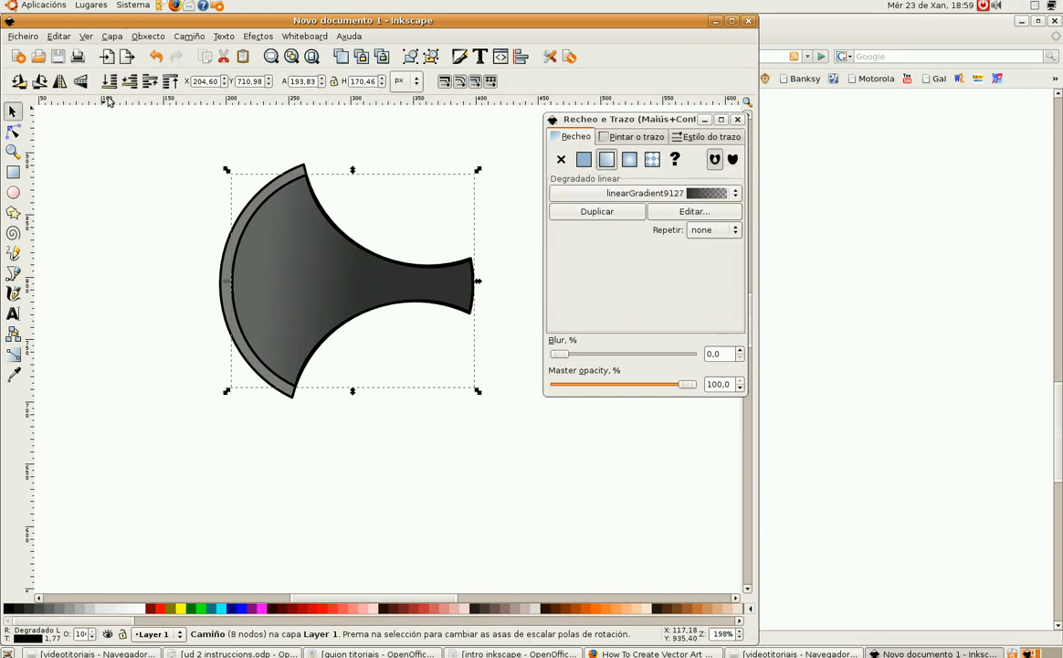
{"action": "left_click", "coordinate": [13, 172]}
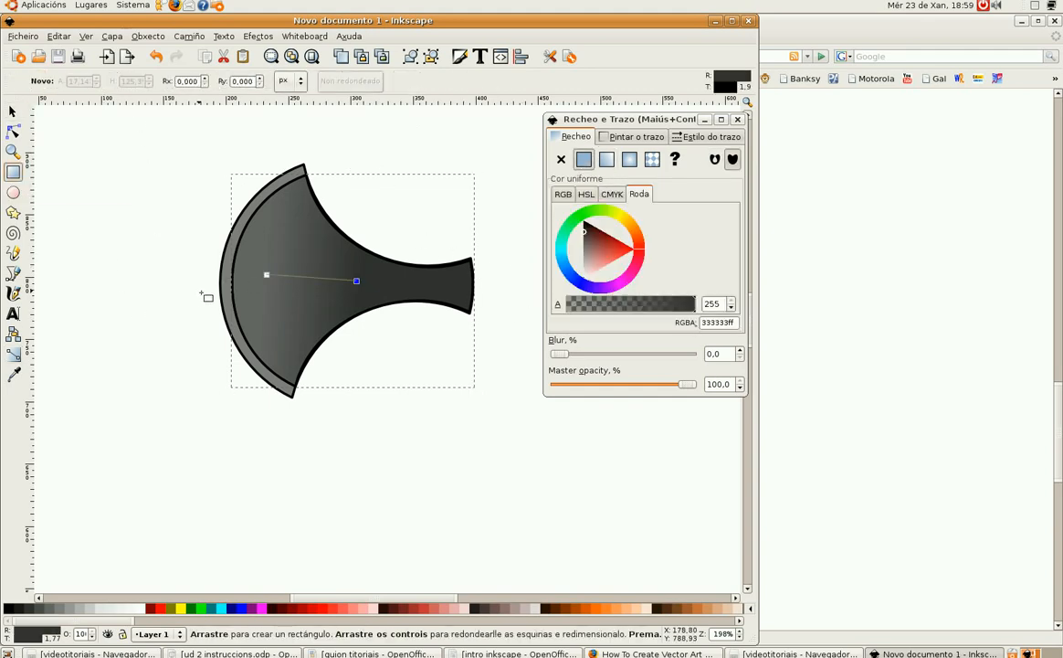
{"action": "scroll", "coordinate": [208, 295], "scroll_direction": "down", "scroll_amount": 1, "text": "ctrl"}
{"action": "scroll", "coordinate": [208, 294], "scroll_direction": "down", "scroll_amount": 1, "text": "ctrl"}
{"action": "left_click_drag", "start_coordinate": [379, 245], "coordinate": [407, 455]}
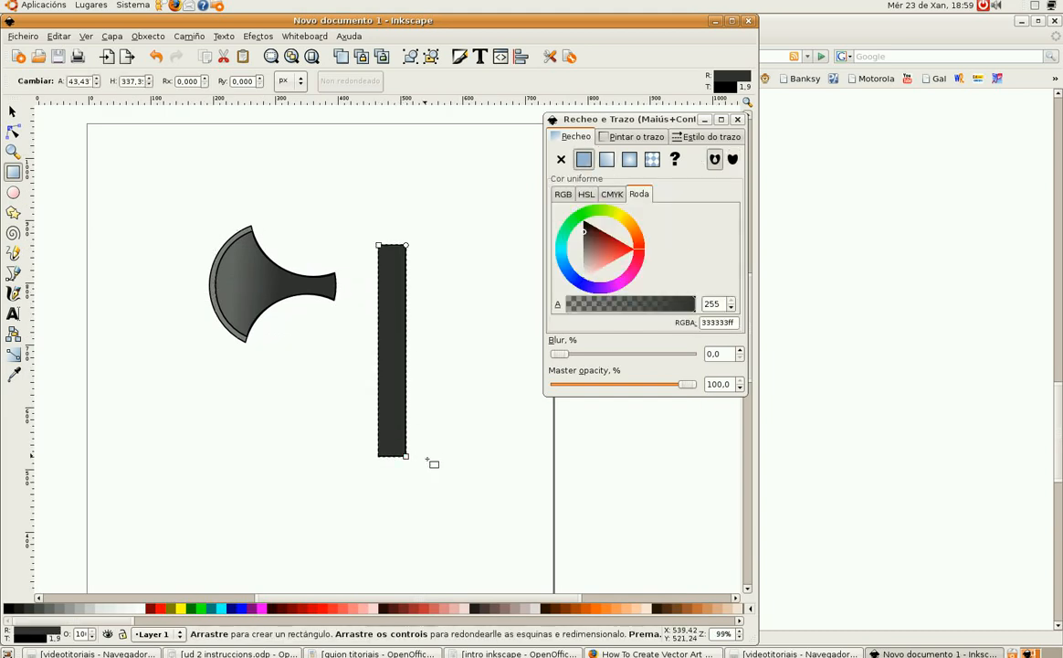
{"action": "left_click", "coordinate": [681, 608]}
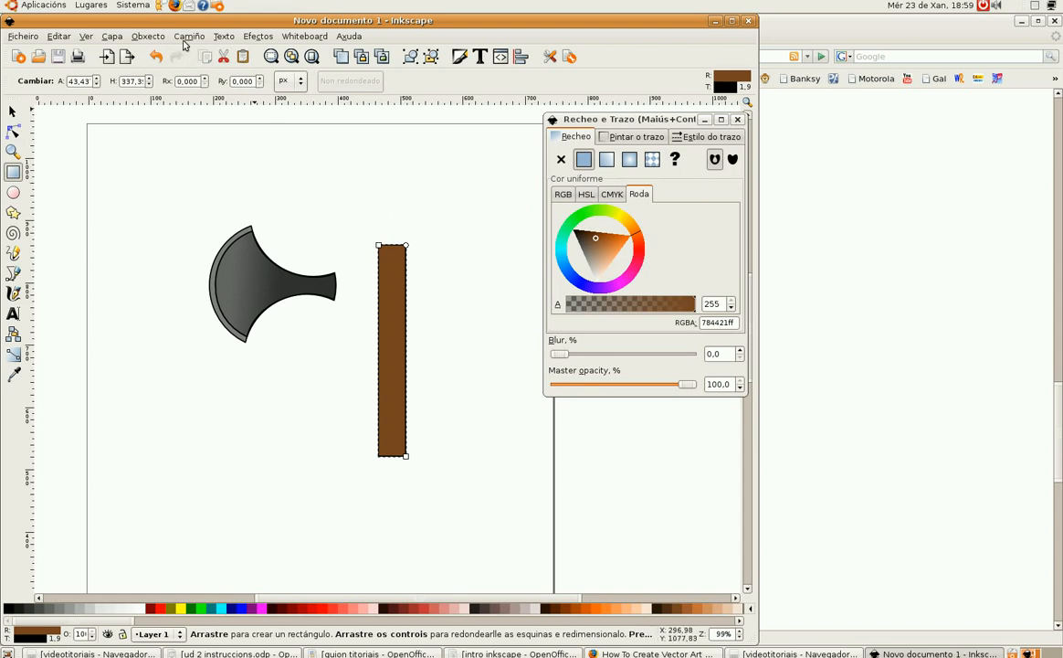
{"action": "left_click", "coordinate": [149, 37]}
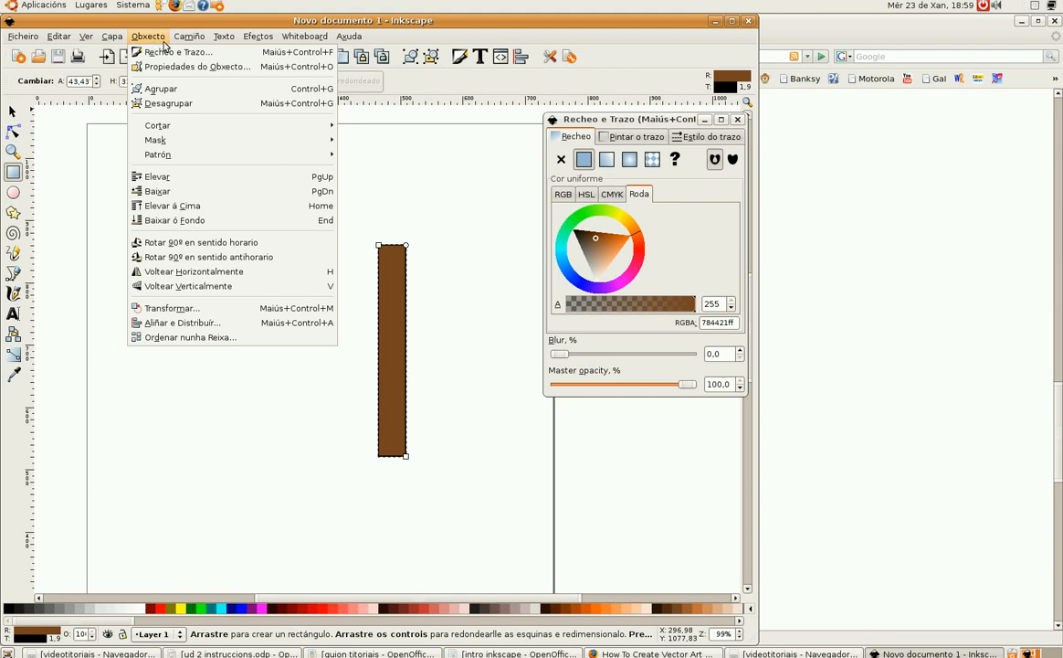
{"action": "mouse_move", "coordinate": [182, 38]}
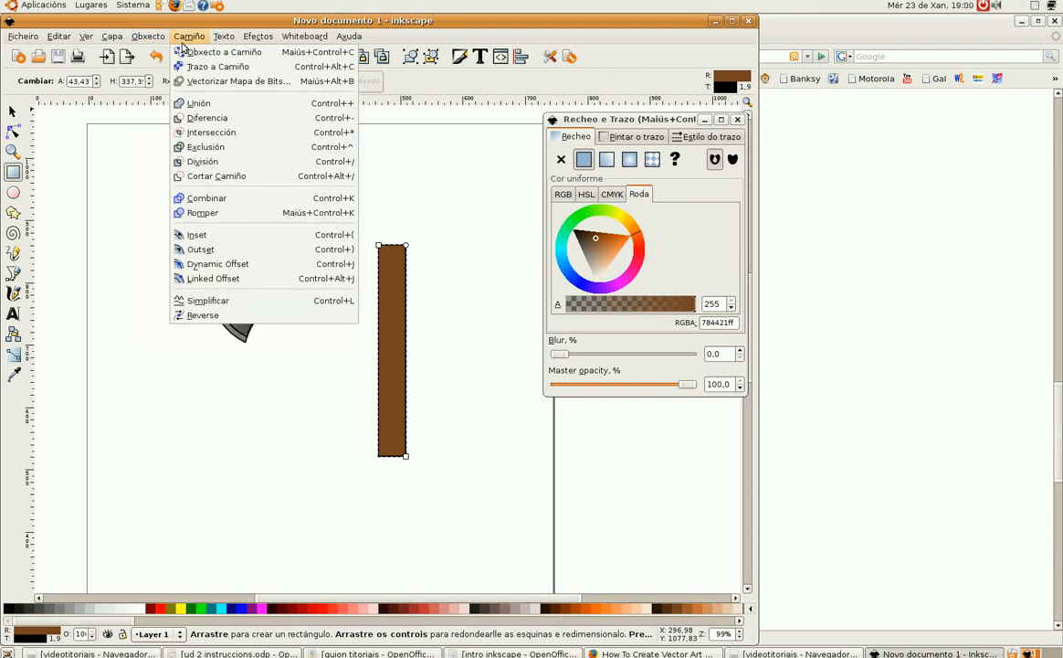
{"action": "left_click", "coordinate": [394, 238]}
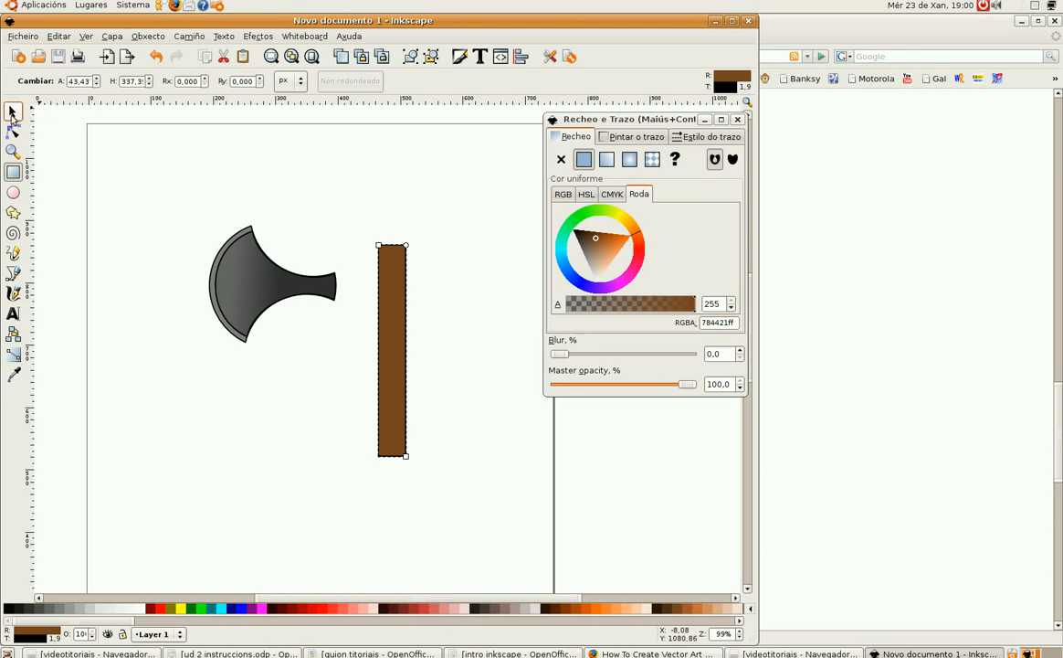
Step: Convert the brown rectangle to a path
{"action": "left_click", "coordinate": [13, 112]}
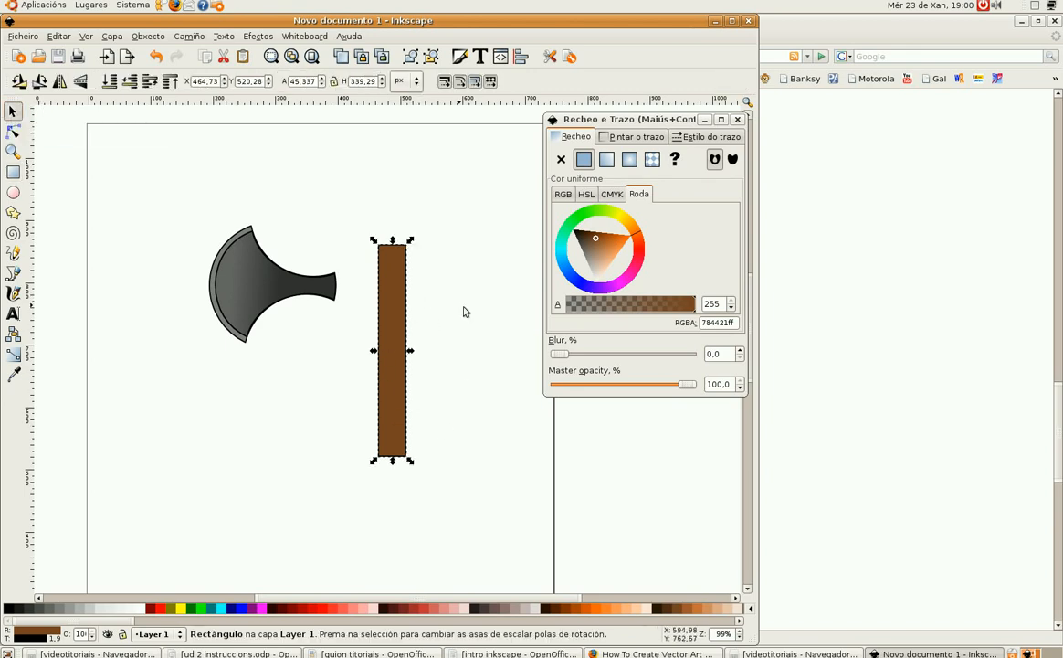
{"action": "left_click", "coordinate": [189, 37]}
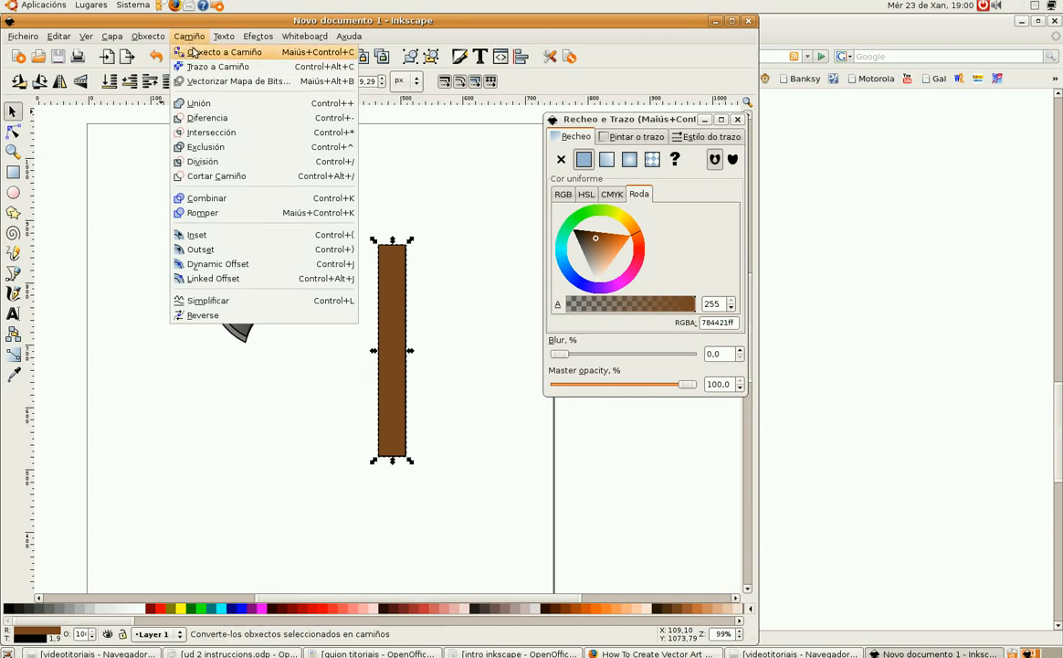
{"action": "left_click", "coordinate": [193, 53]}
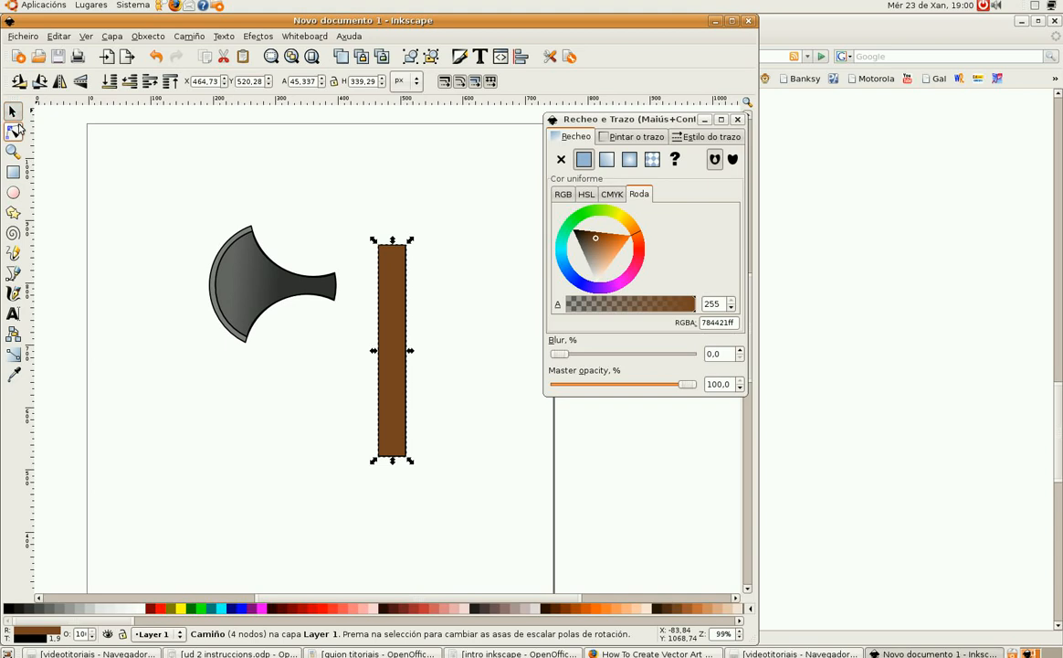
Step: With the node tool, shift the top-left node right and bend the long sides to curve the handle
{"action": "left_click", "coordinate": [14, 131]}
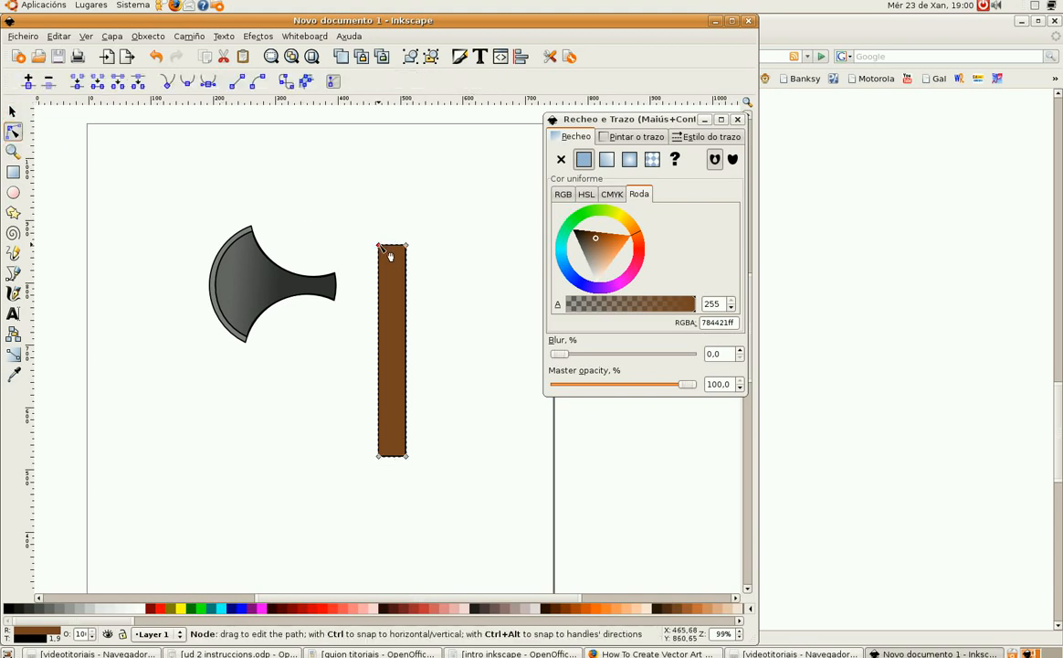
{"action": "left_click_drag", "start_coordinate": [379, 244], "coordinate": [403, 252]}
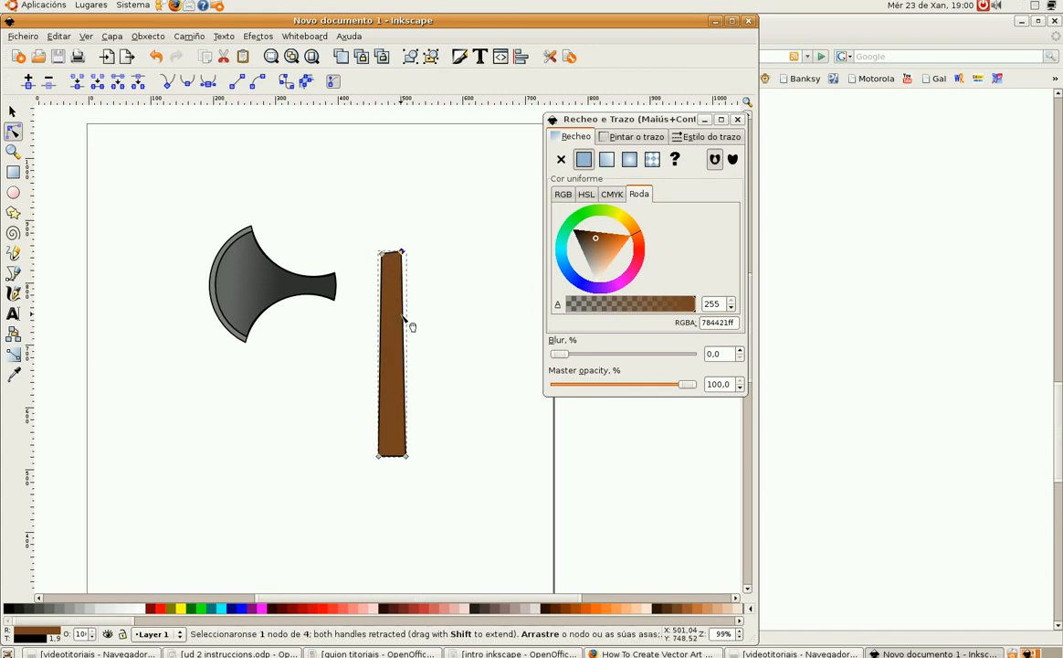
{"action": "left_click_drag", "start_coordinate": [414, 330], "coordinate": [403, 320]}
{"action": "left_click", "coordinate": [383, 454], "text": "ctrl"}
{"action": "left_click", "coordinate": [387, 311]}
{"action": "left_click_drag", "start_coordinate": [391, 314], "coordinate": [399, 331]}
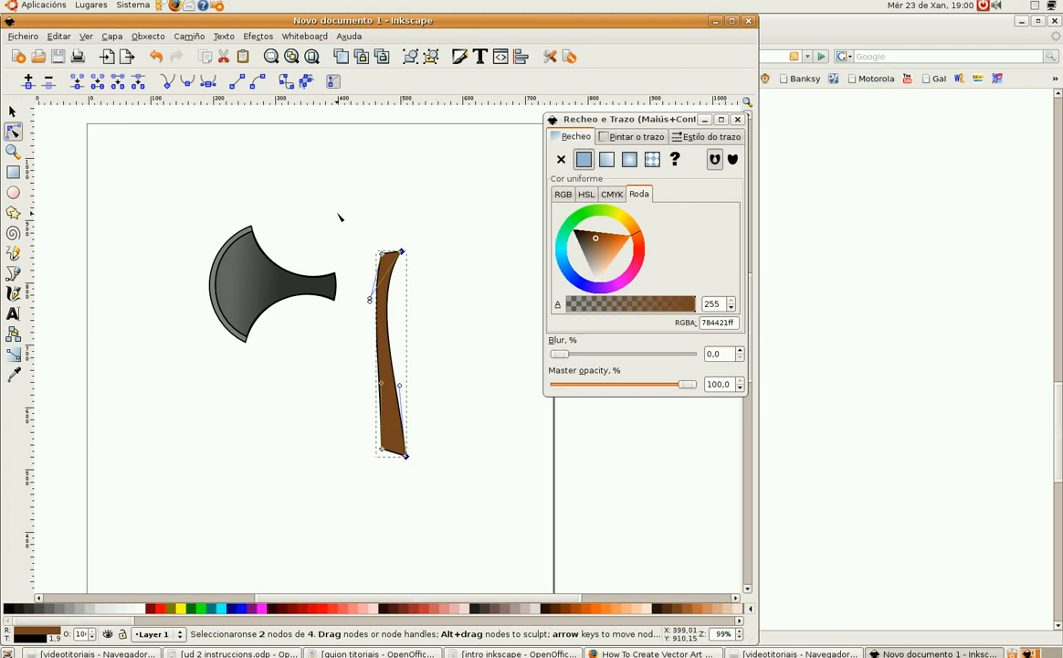
Step: Select the handle and fill it with dark brown 502D16
{"action": "left_click", "coordinate": [13, 110]}
{"action": "left_click", "coordinate": [393, 300]}
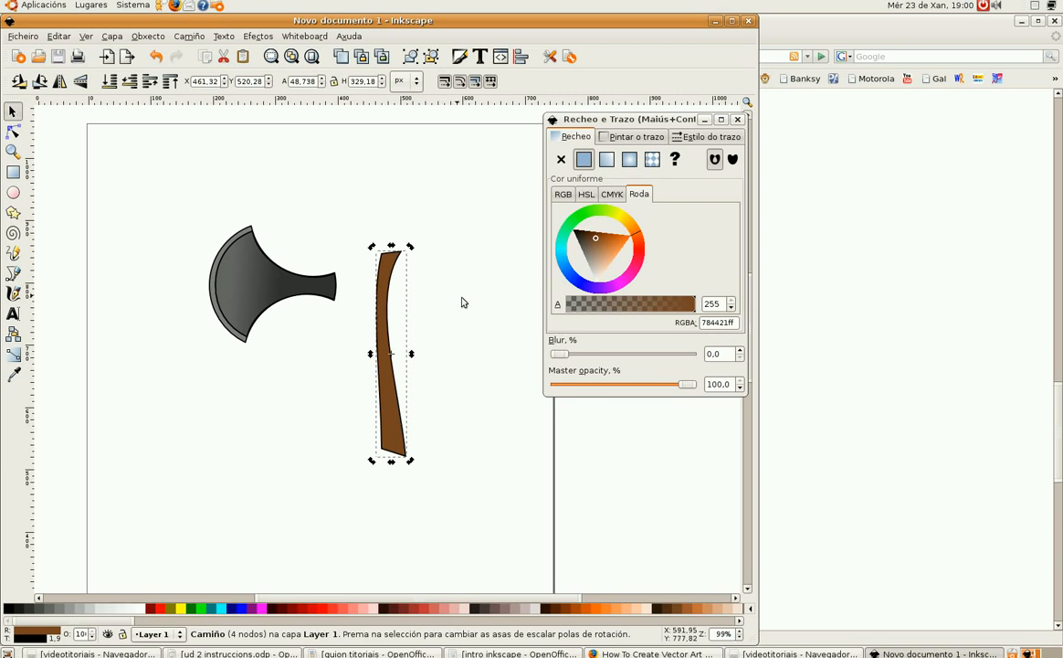
{"action": "key", "text": "ctrl"}
{"action": "left_click", "coordinate": [675, 608]}
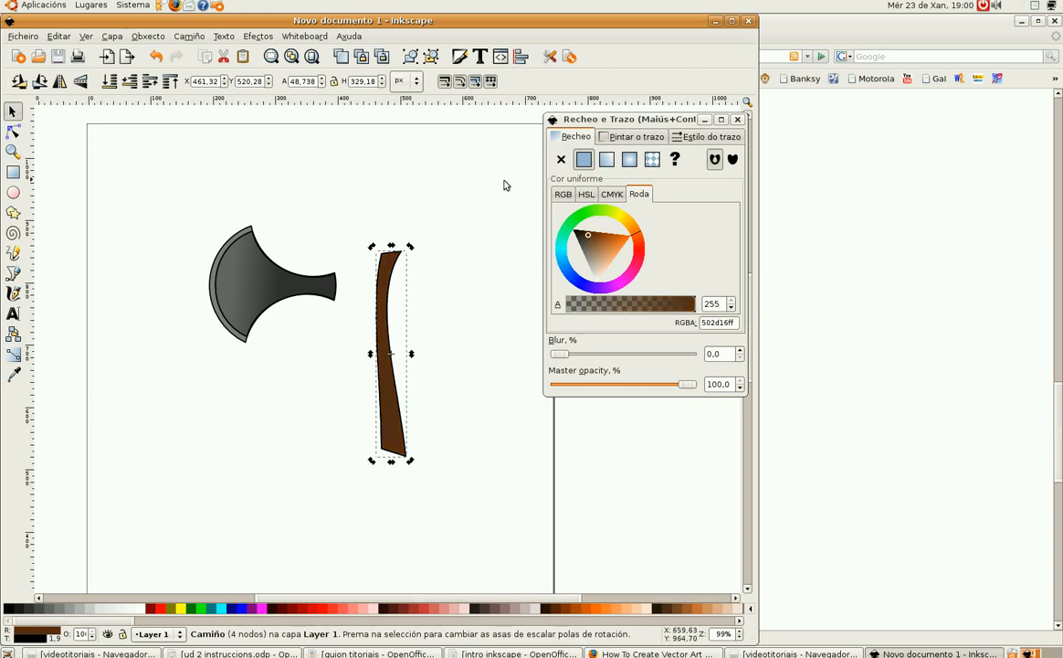
Step: Apply a linear gradient to the handle and place its handles vertically along the handle's upper part
{"action": "left_click", "coordinate": [619, 162]}
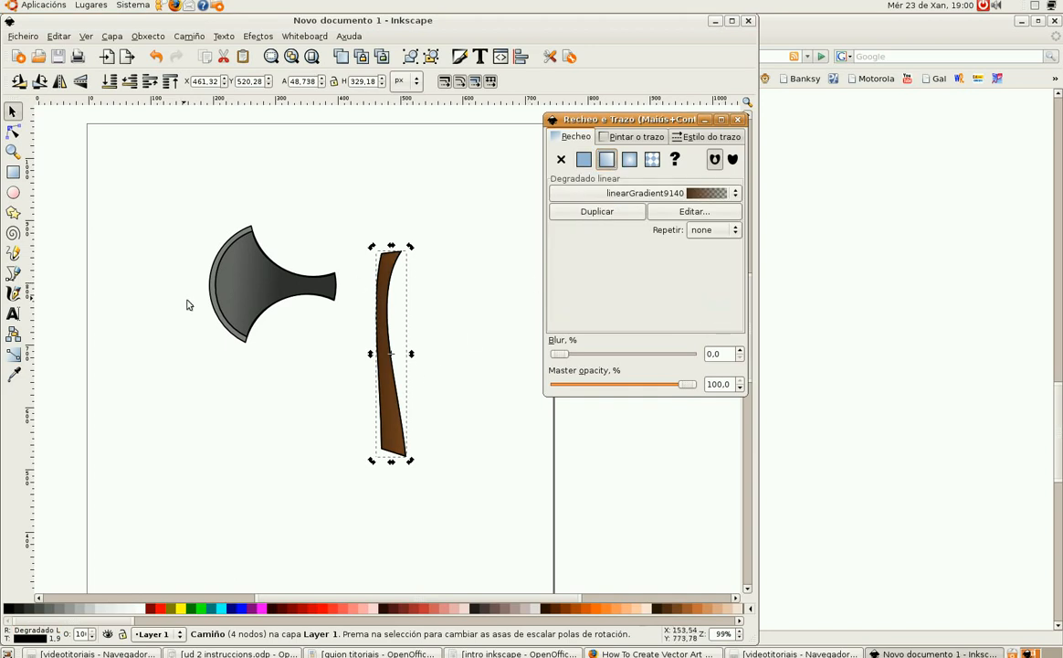
{"action": "left_click", "coordinate": [12, 358]}
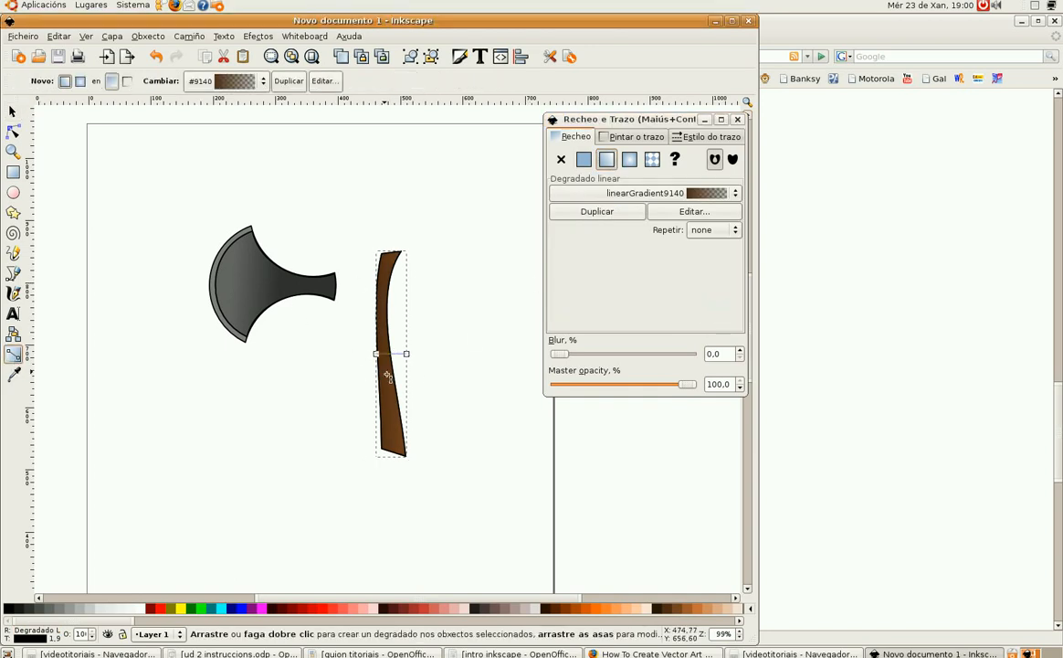
{"action": "left_click_drag", "start_coordinate": [384, 330], "coordinate": [385, 270]}
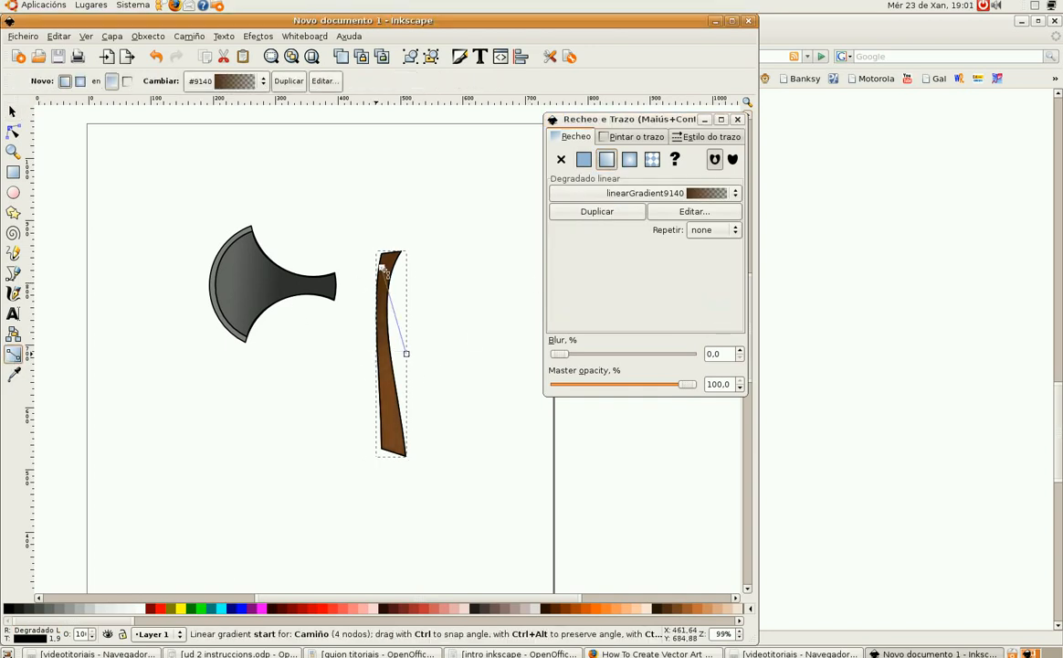
{"action": "left_click", "coordinate": [385, 271]}
{"action": "left_click_drag", "start_coordinate": [408, 356], "coordinate": [385, 344]}
{"action": "left_click", "coordinate": [384, 335]}
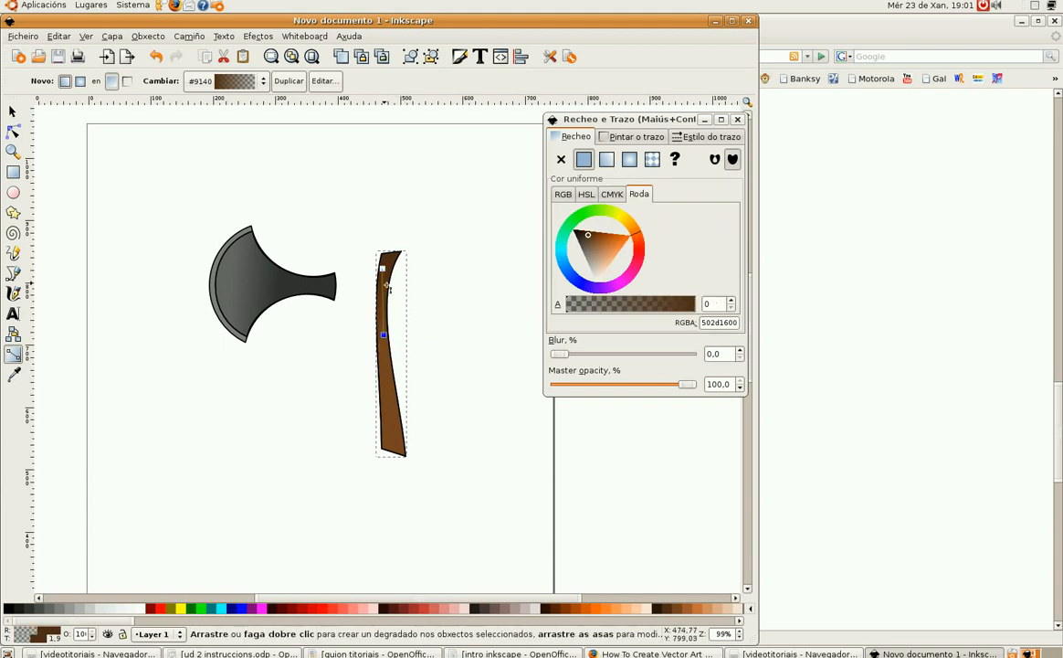
{"action": "left_click", "coordinate": [384, 275]}
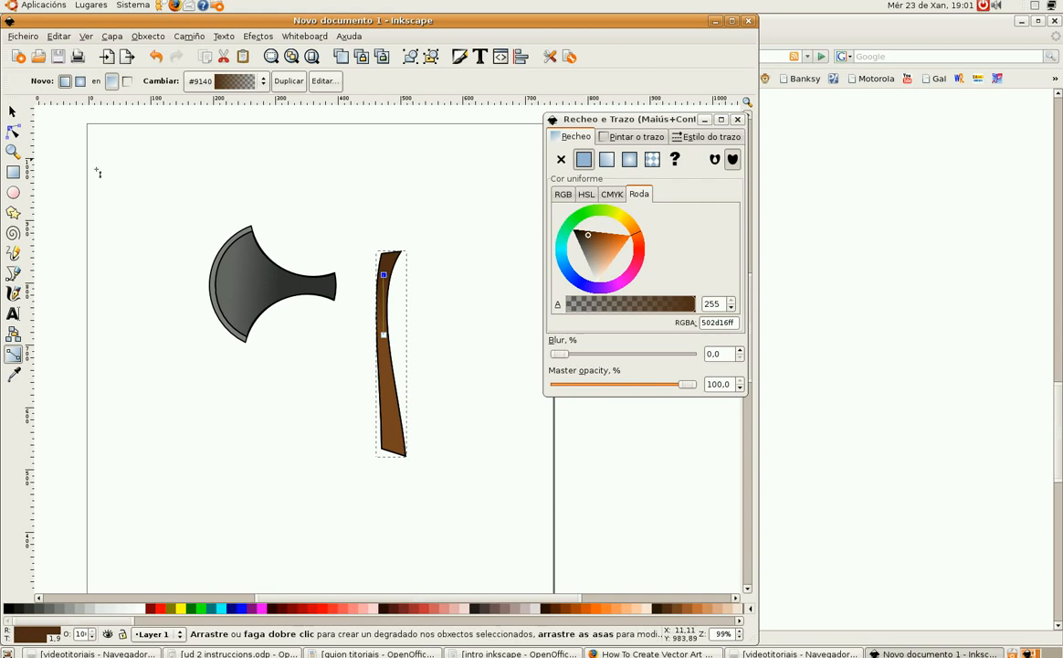
Step: Select the handle objects, group them, and move the handle onto the axe head
{"action": "key", "text": "F1"}
{"action": "left_click_drag", "start_coordinate": [350, 225], "coordinate": [451, 481]}
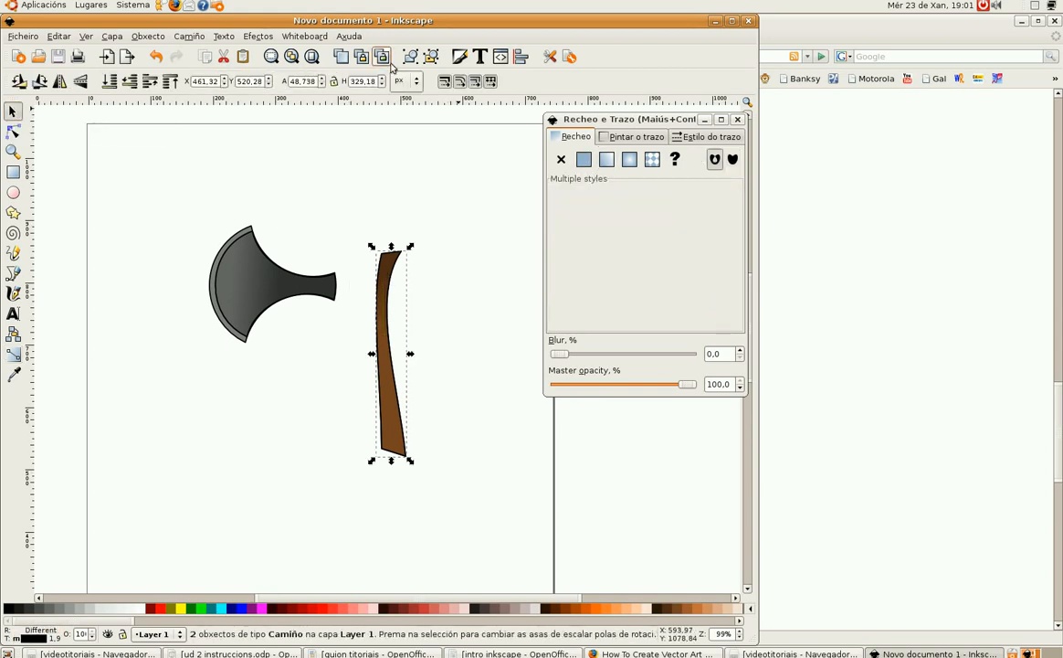
{"action": "left_click", "coordinate": [410, 57]}
{"action": "left_click_drag", "start_coordinate": [383, 290], "coordinate": [303, 272]}
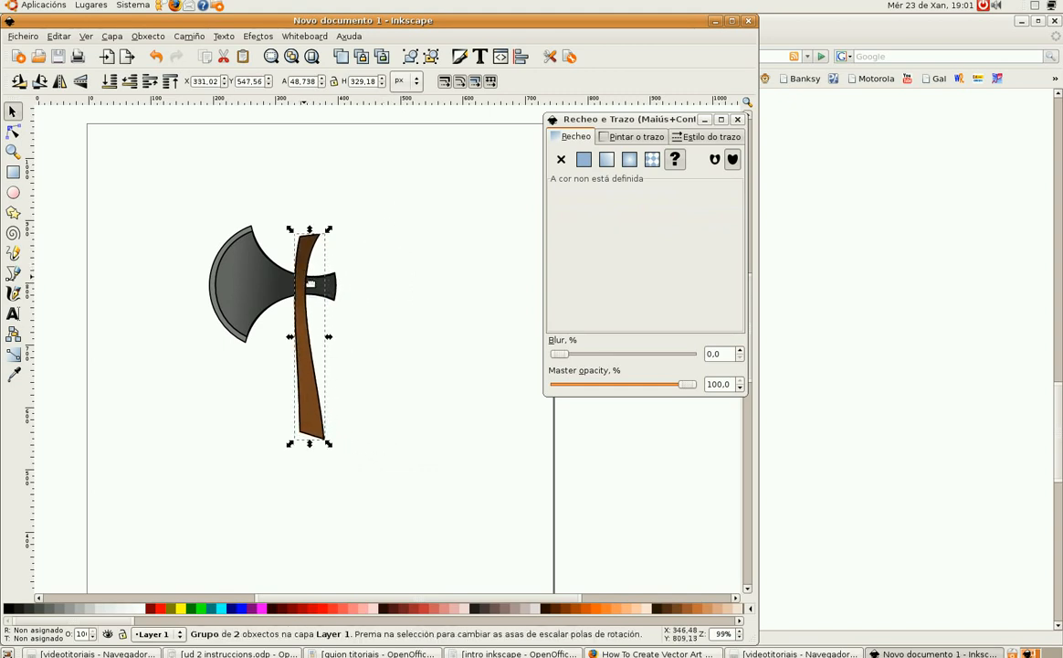
Step: Change the handle group's stacking order relative to the axe head and deselect
{"action": "left_click", "coordinate": [131, 81]}
{"action": "left_click", "coordinate": [455, 233]}
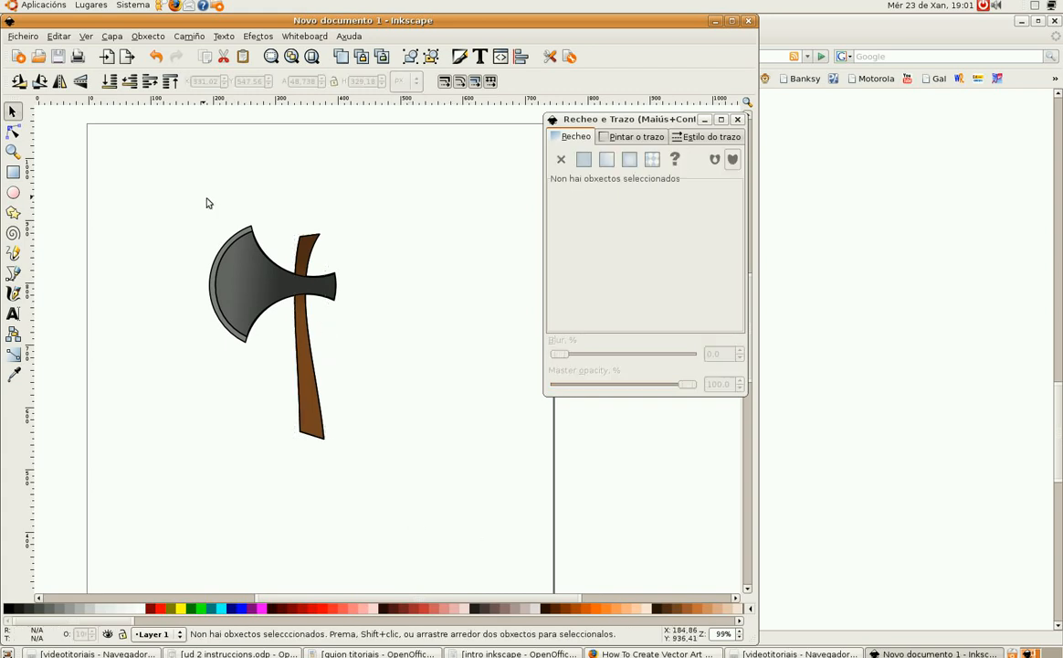
Step: Select the axe head and handle together and group them
{"action": "left_click_drag", "start_coordinate": [168, 174], "coordinate": [408, 457]}
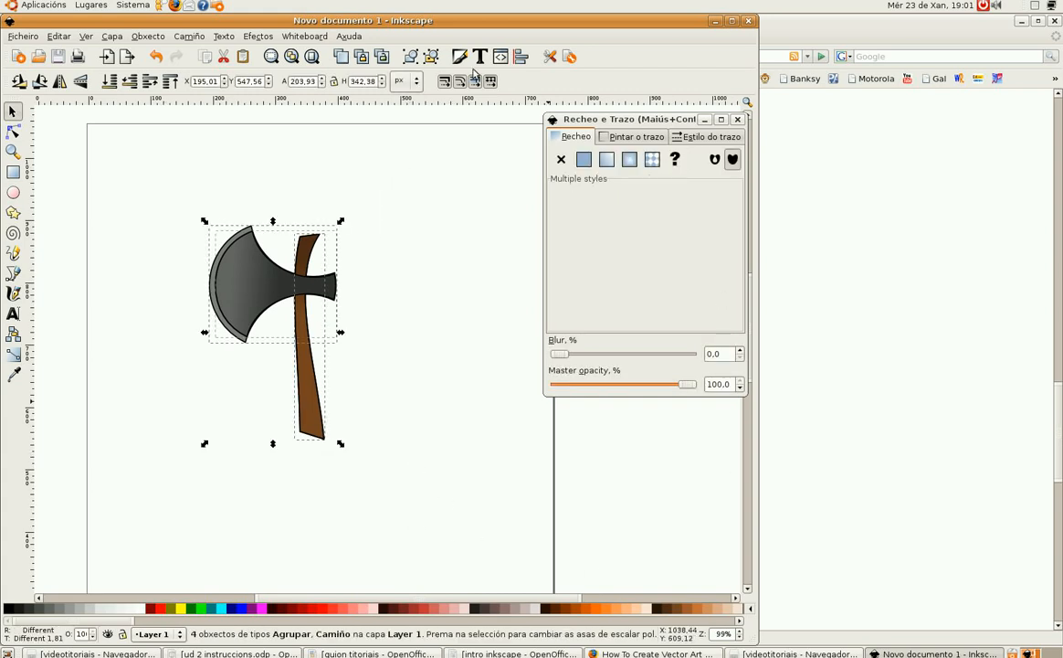
{"action": "left_click", "coordinate": [410, 58]}
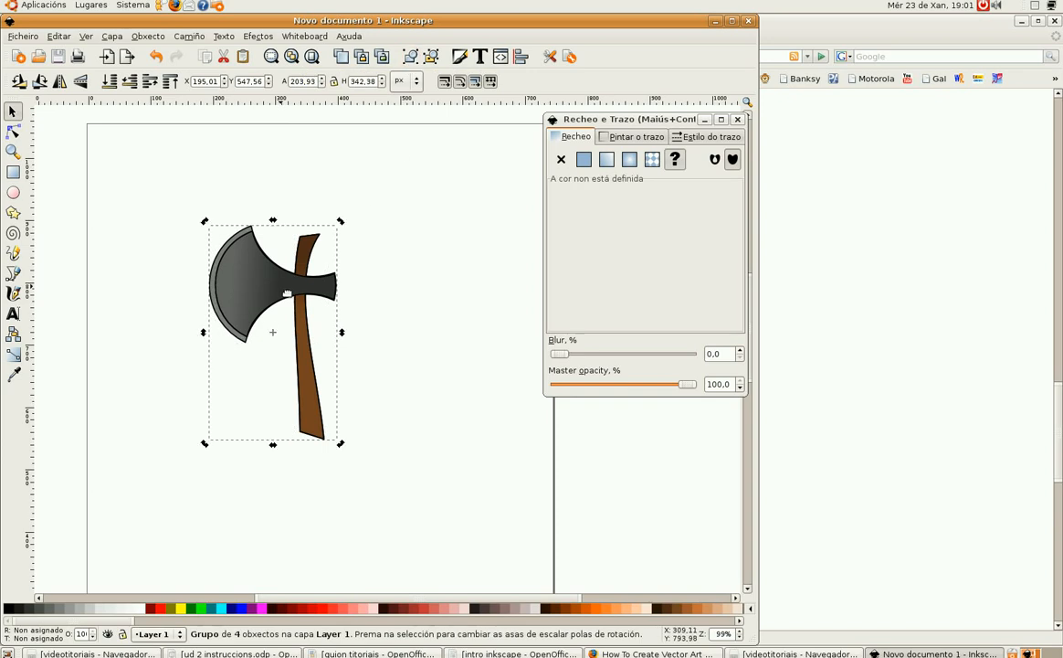
Step: Switch the group to rotate mode and move its rotation centre to the lower-left corner
{"action": "left_click", "coordinate": [270, 334]}
{"action": "left_click_drag", "start_coordinate": [272, 332], "coordinate": [214, 442]}
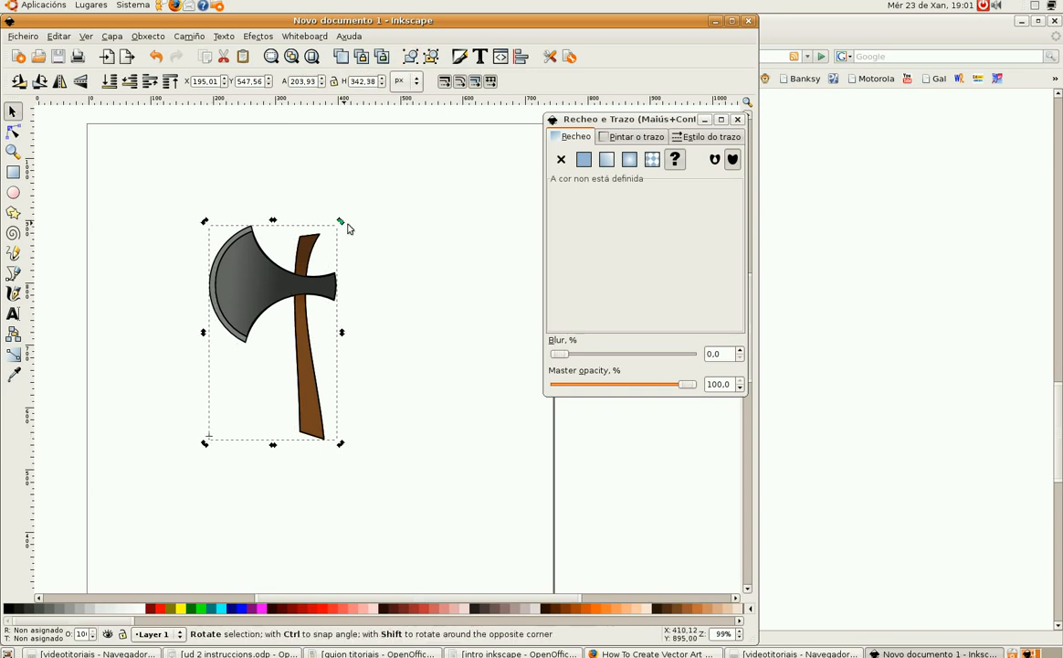